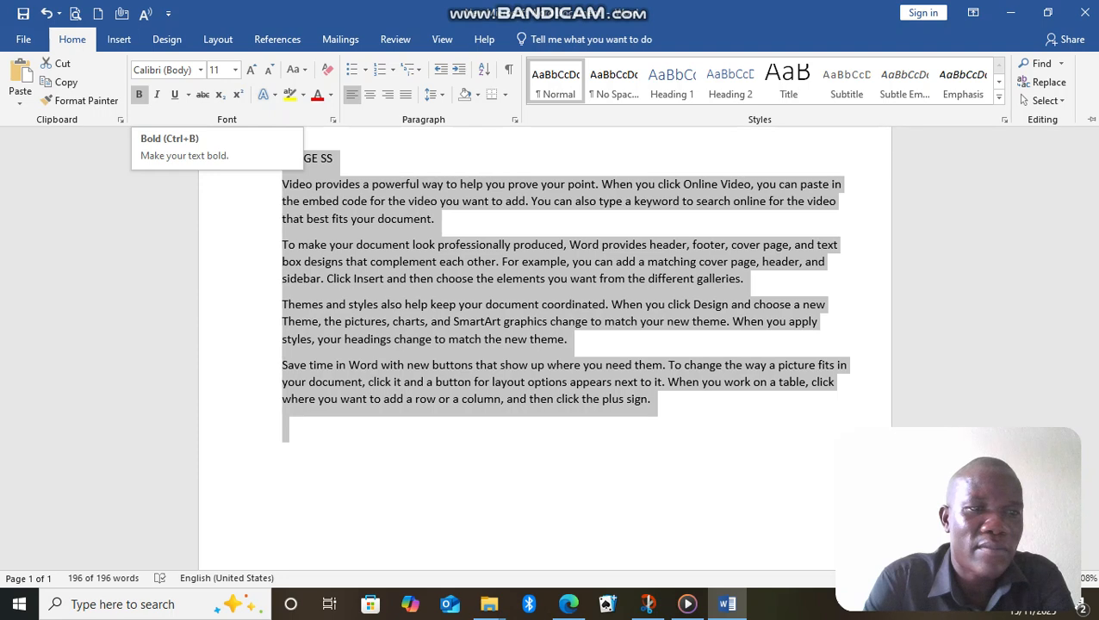
Make all of the selected document text bold, italic and underlined.
{"action": "left_click", "coordinate": [139, 94]}
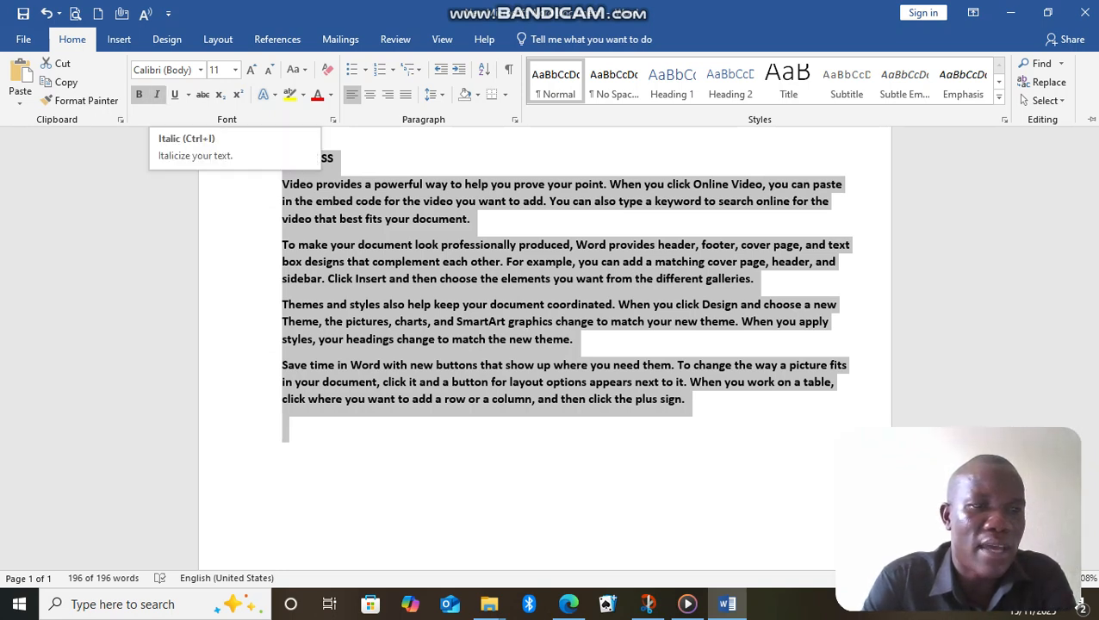
{"action": "left_click", "coordinate": [157, 95]}
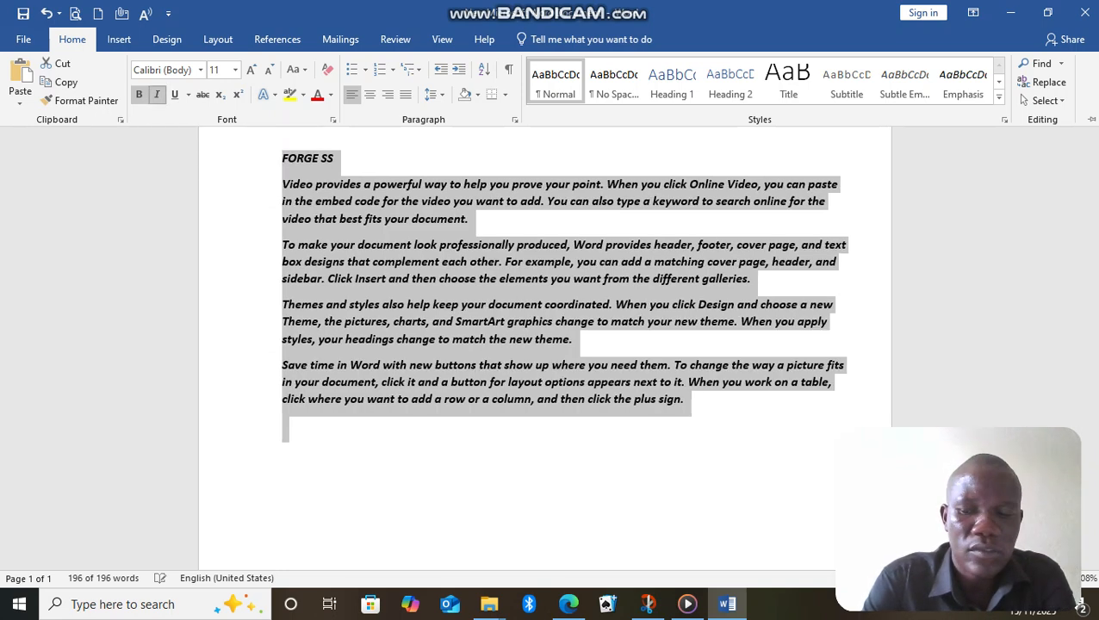
{"action": "left_click", "coordinate": [156, 95]}
{"action": "left_click", "coordinate": [156, 95]}
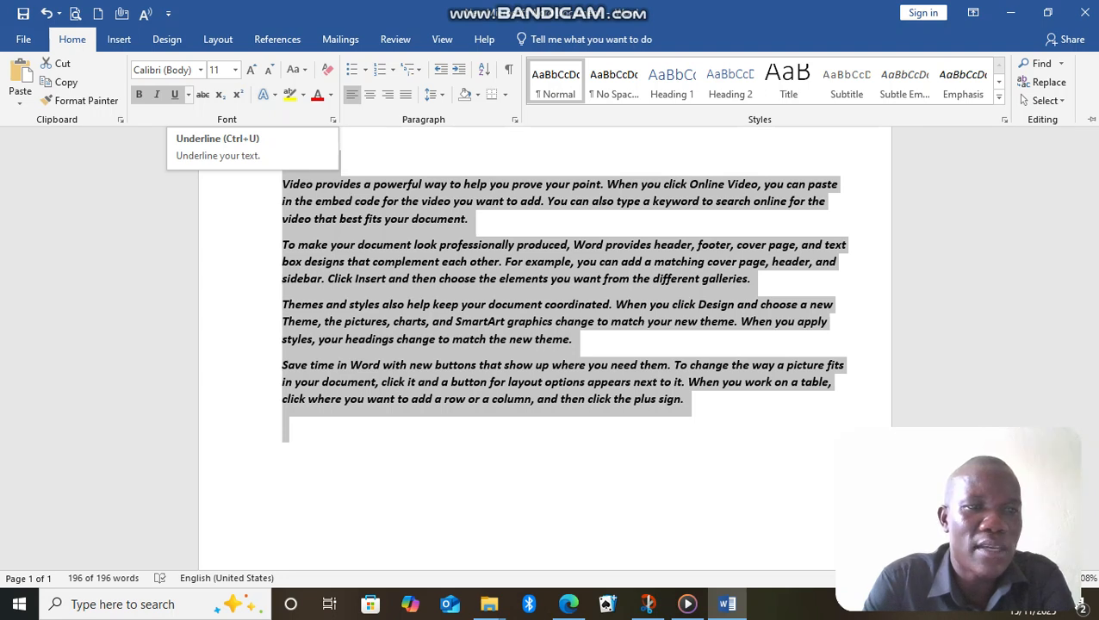
{"action": "left_click", "coordinate": [175, 95]}
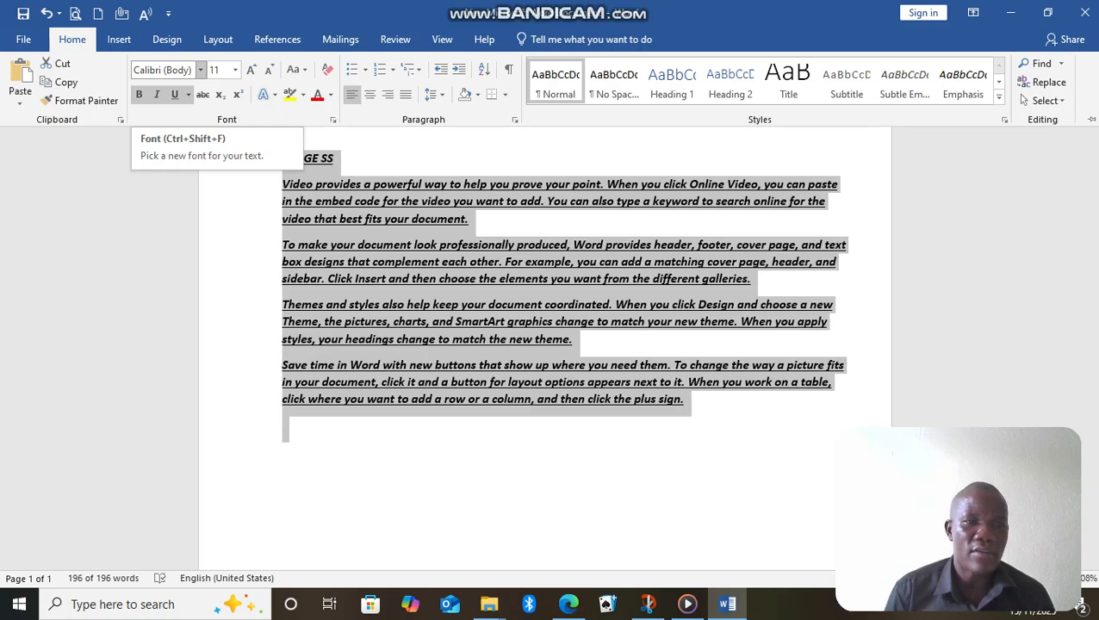
Change the font of the selected text to Arial Black.
{"action": "left_click", "coordinate": [201, 69]}
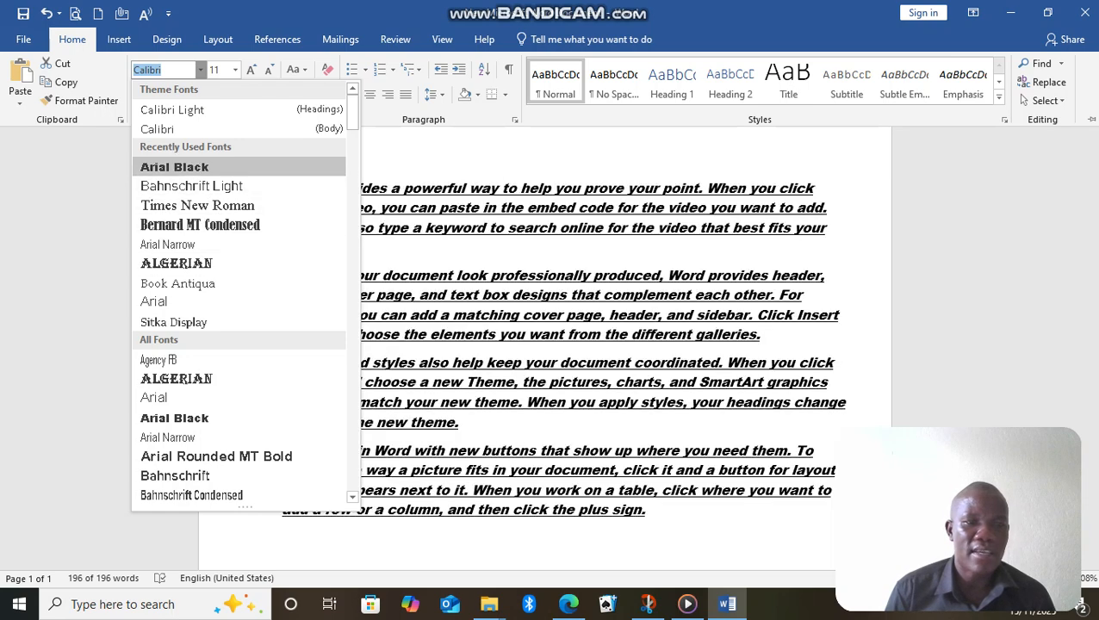
{"action": "left_click", "coordinate": [174, 166]}
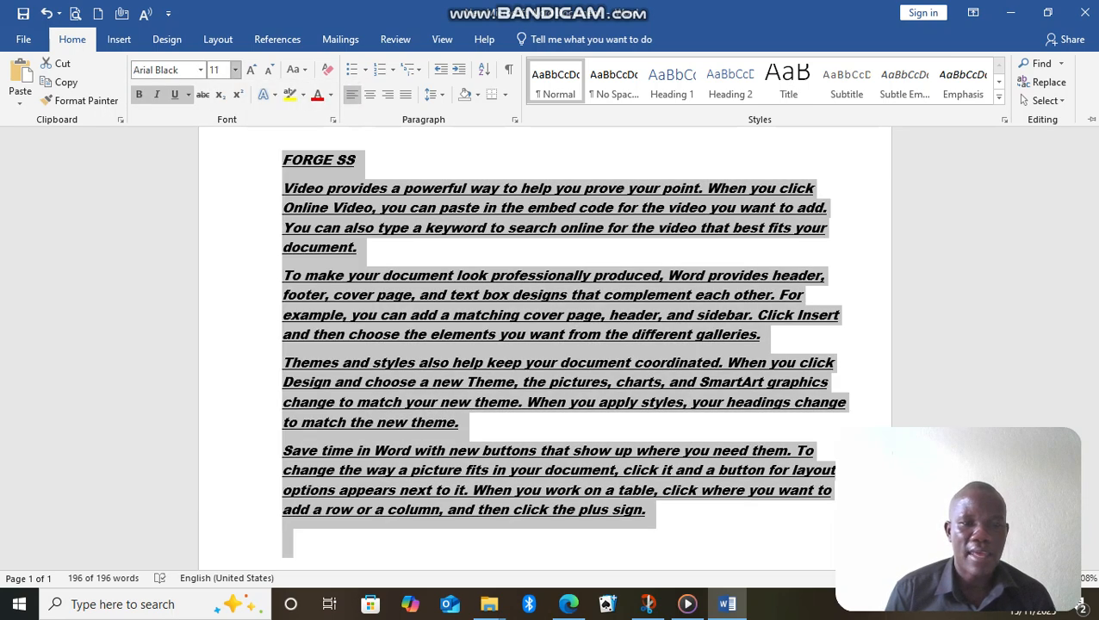
{"action": "left_click", "coordinate": [235, 70]}
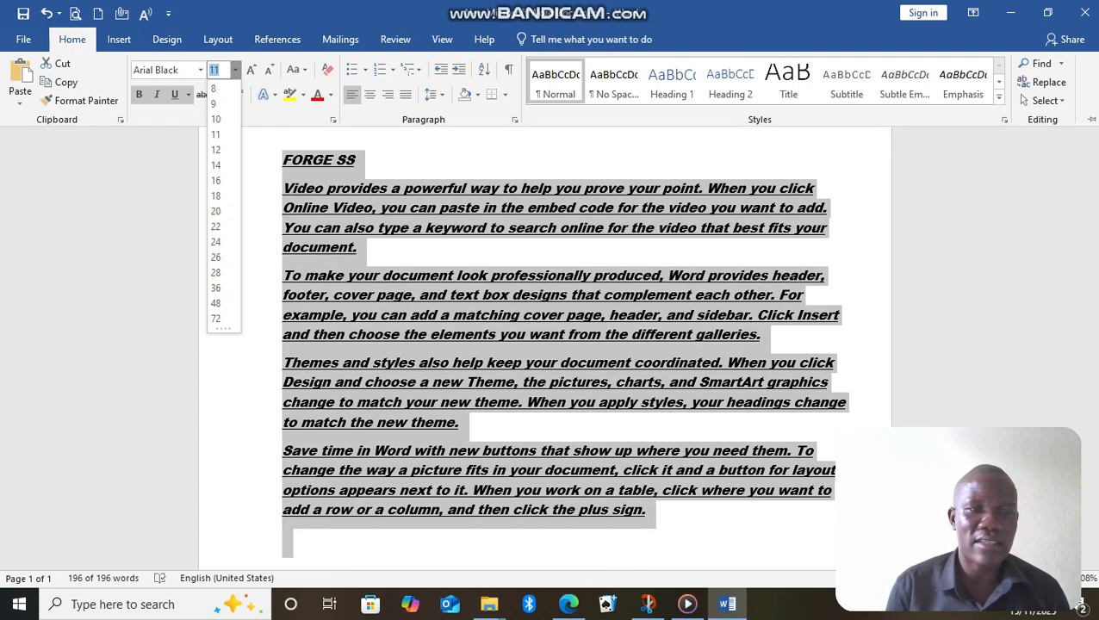
{"action": "left_click", "coordinate": [235, 71]}
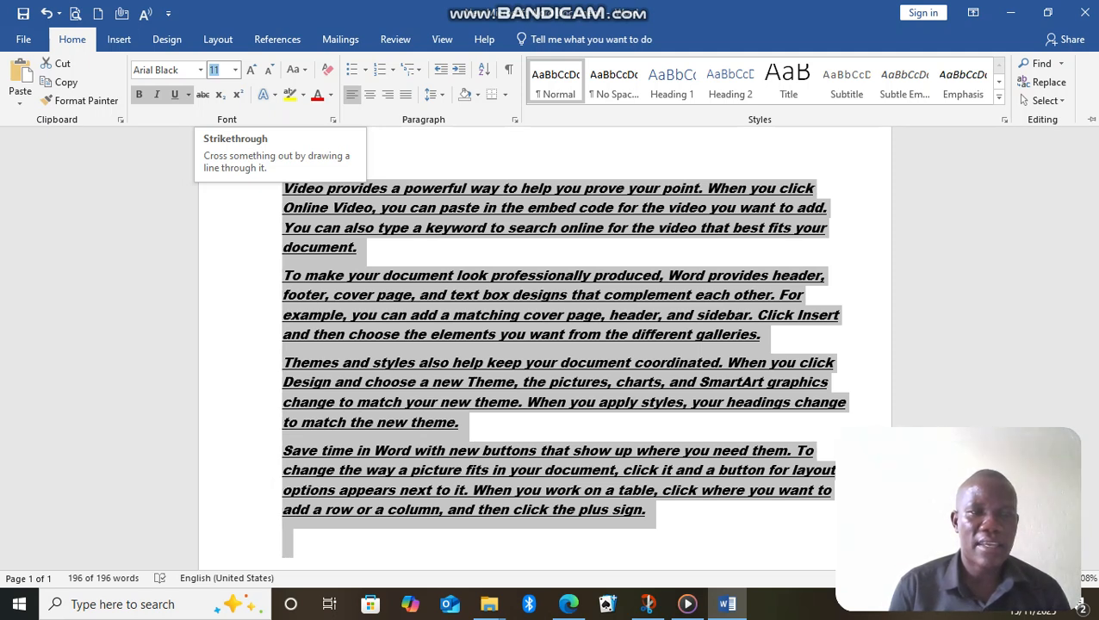
Apply strikethrough to the selected text and change its font to Algerian.
{"action": "left_click", "coordinate": [202, 94]}
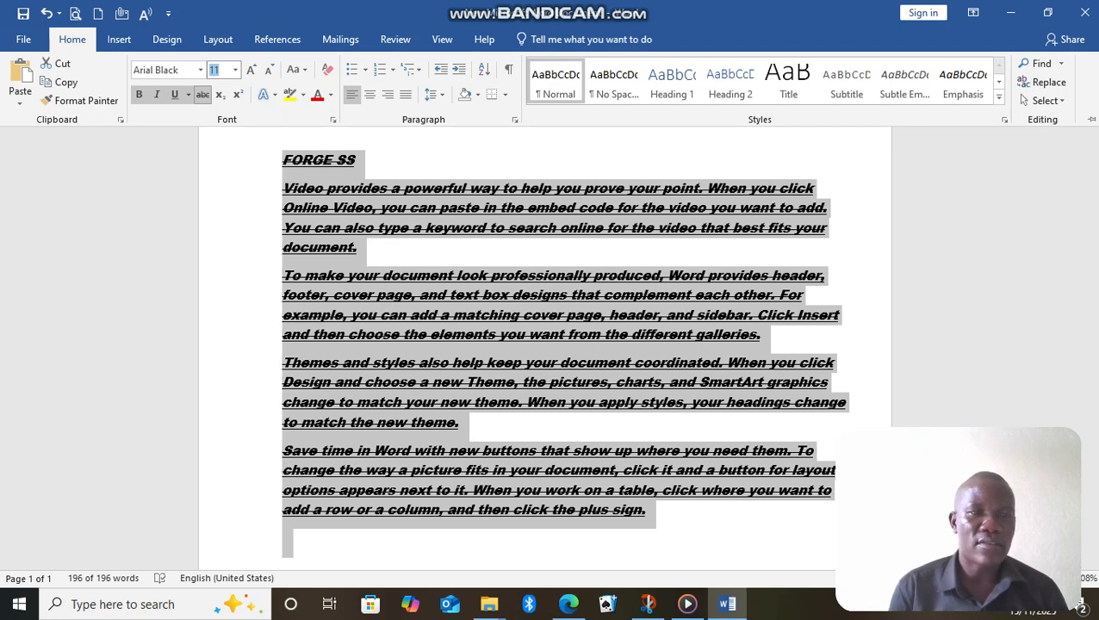
{"action": "left_click", "coordinate": [200, 70]}
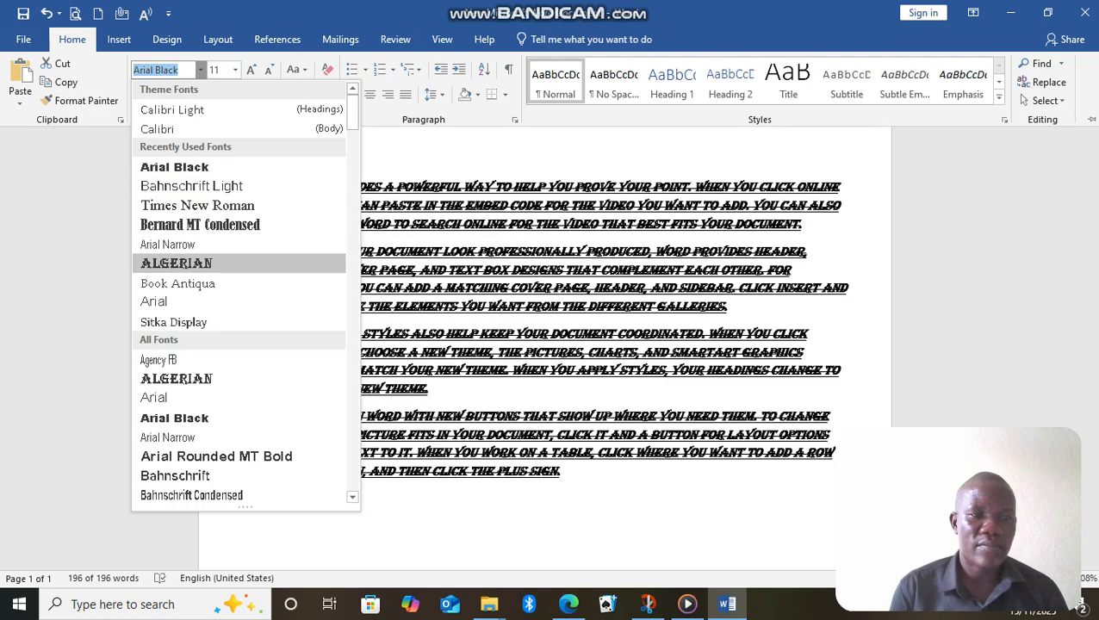
{"action": "left_click", "coordinate": [176, 262]}
{"action": "key", "text": "ctrl+F1"}
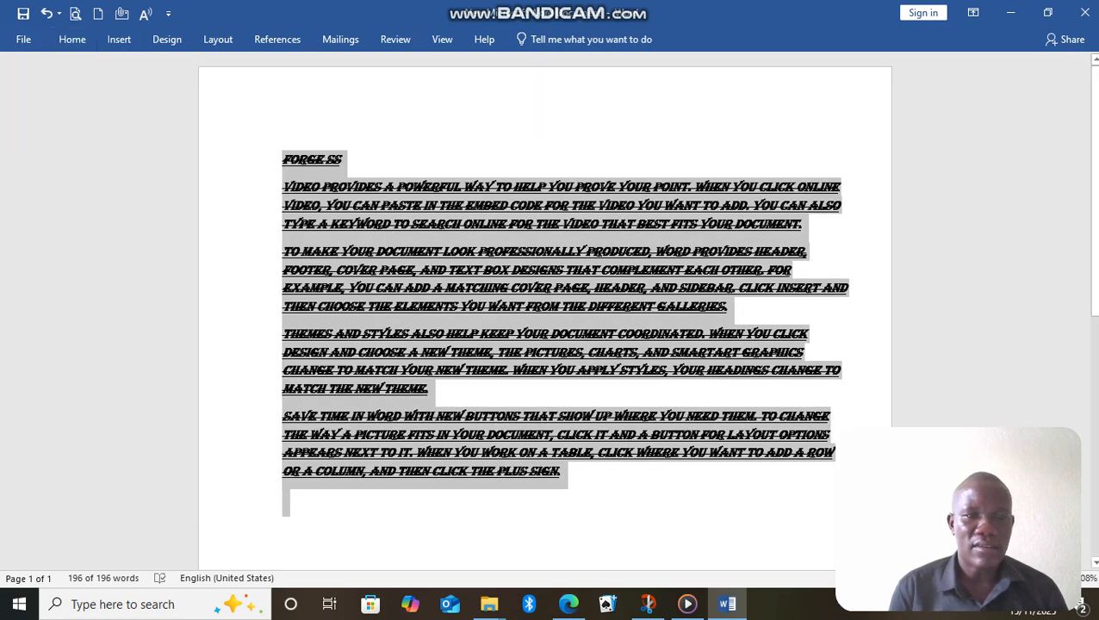
{"action": "key", "text": "ctrl+F1"}
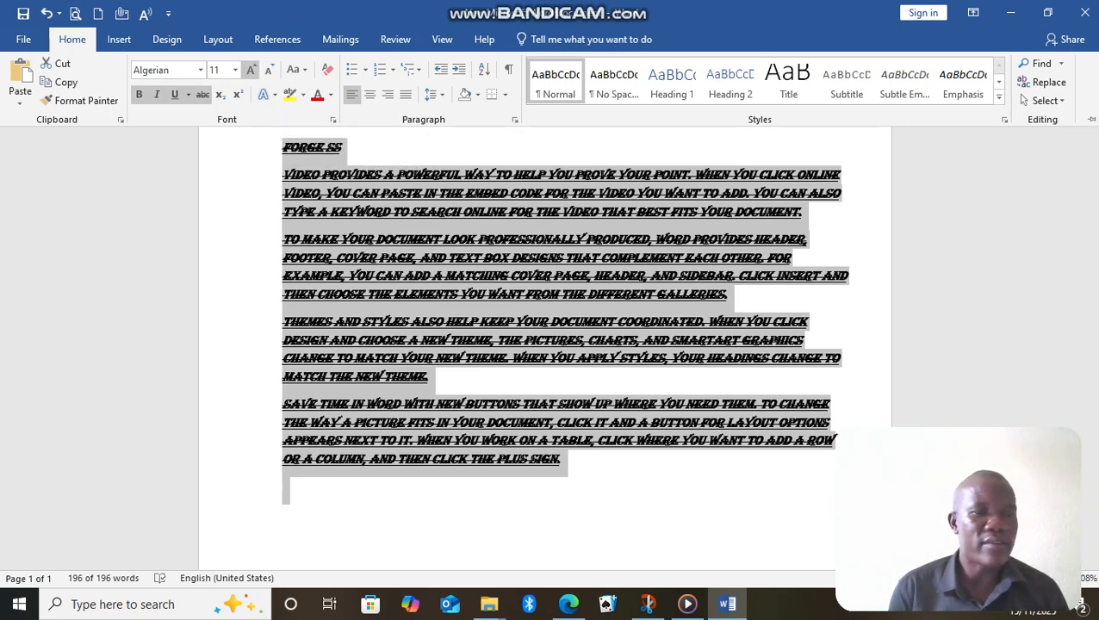
Increase the font size of the selected text in increments up to 18.
{"action": "left_click", "coordinate": [250, 70]}
{"action": "left_click", "coordinate": [250, 70]}
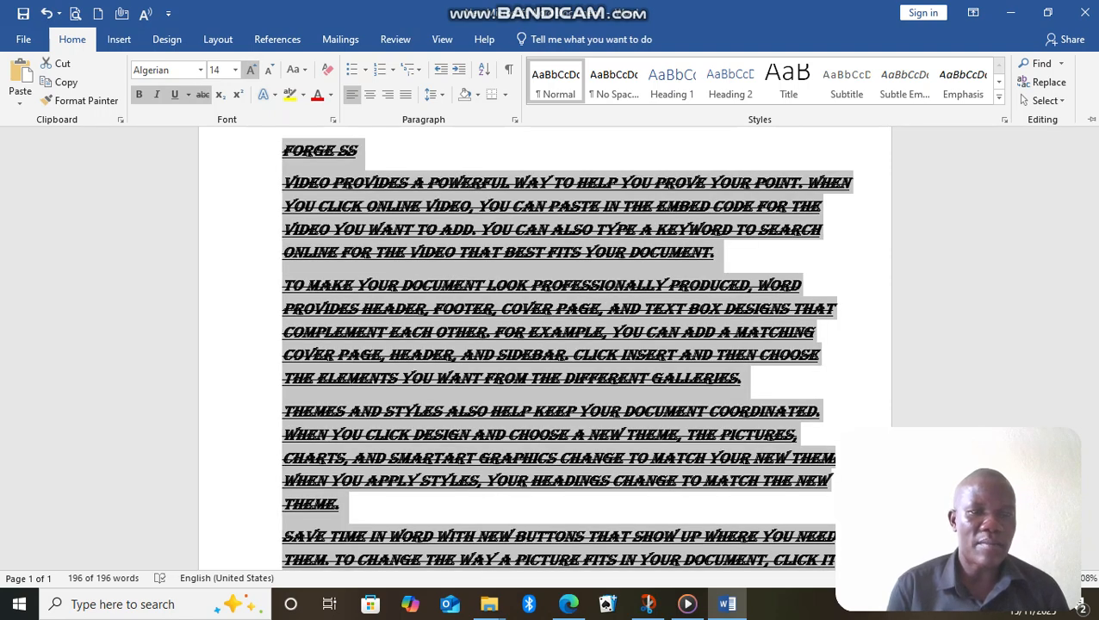
{"action": "left_click", "coordinate": [251, 70]}
{"action": "left_click", "coordinate": [250, 70]}
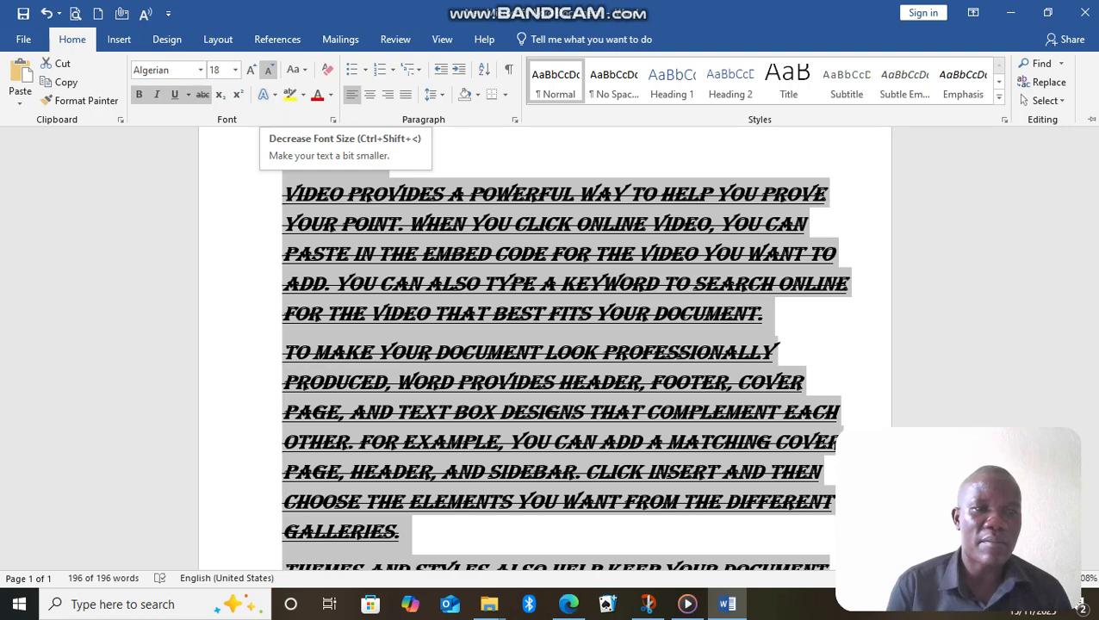
Decrease the font size of the selected text in increments down to 11.
{"action": "left_click", "coordinate": [268, 70]}
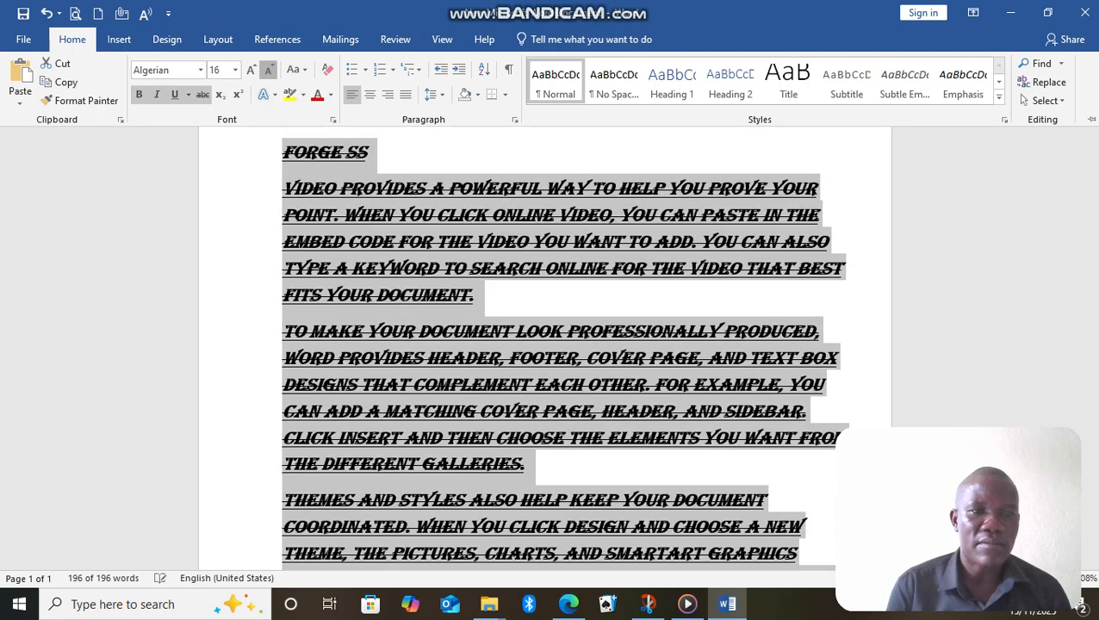
{"action": "left_click", "coordinate": [267, 70]}
{"action": "left_click", "coordinate": [268, 69]}
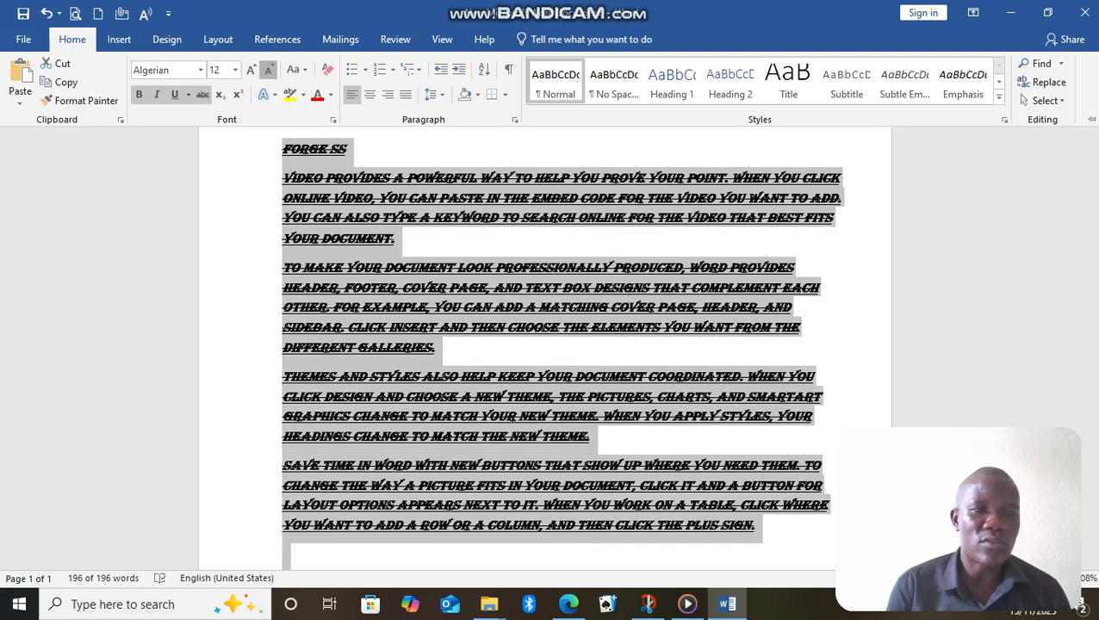
{"action": "left_click", "coordinate": [268, 70]}
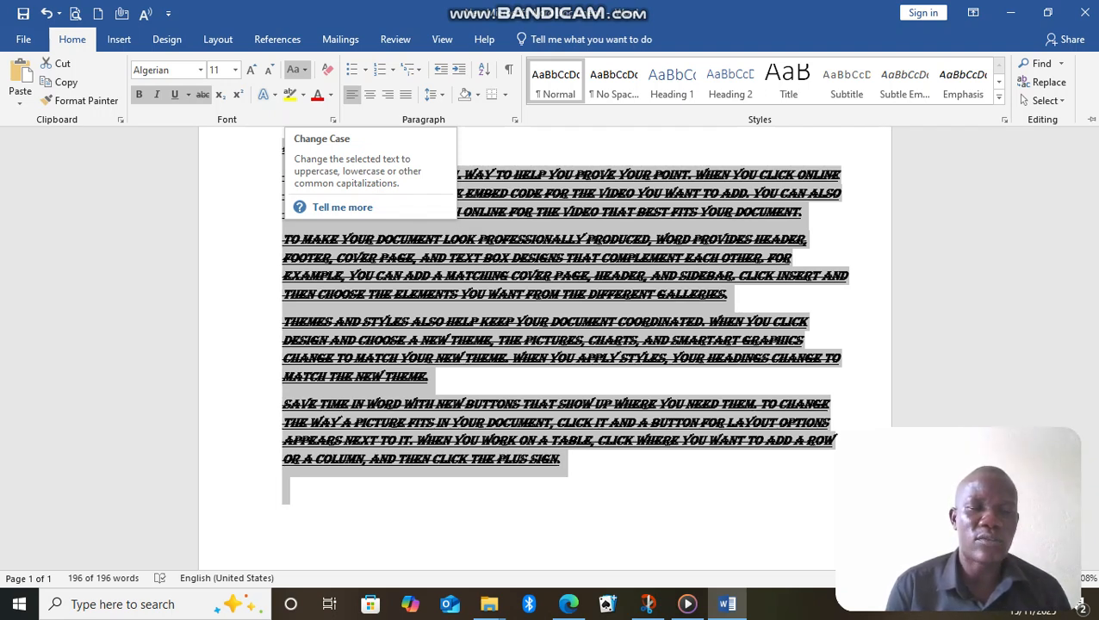
Apply UPPERCASE and lowercase alternately to the selected text, twice each.
{"action": "left_click", "coordinate": [297, 68]}
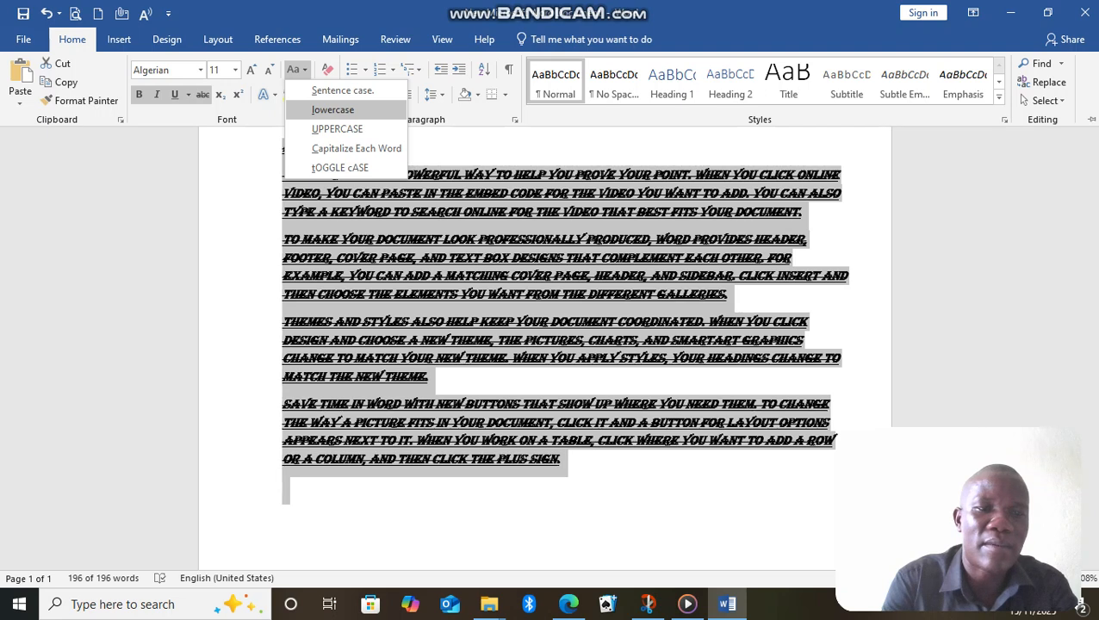
{"action": "left_click", "coordinate": [338, 129]}
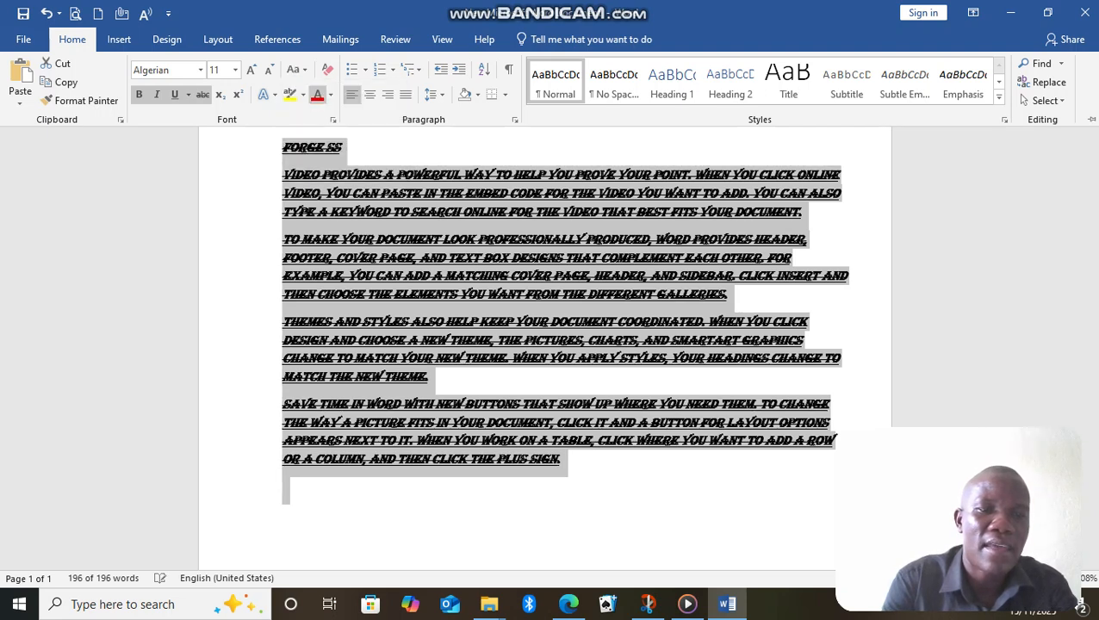
{"action": "left_click", "coordinate": [297, 69]}
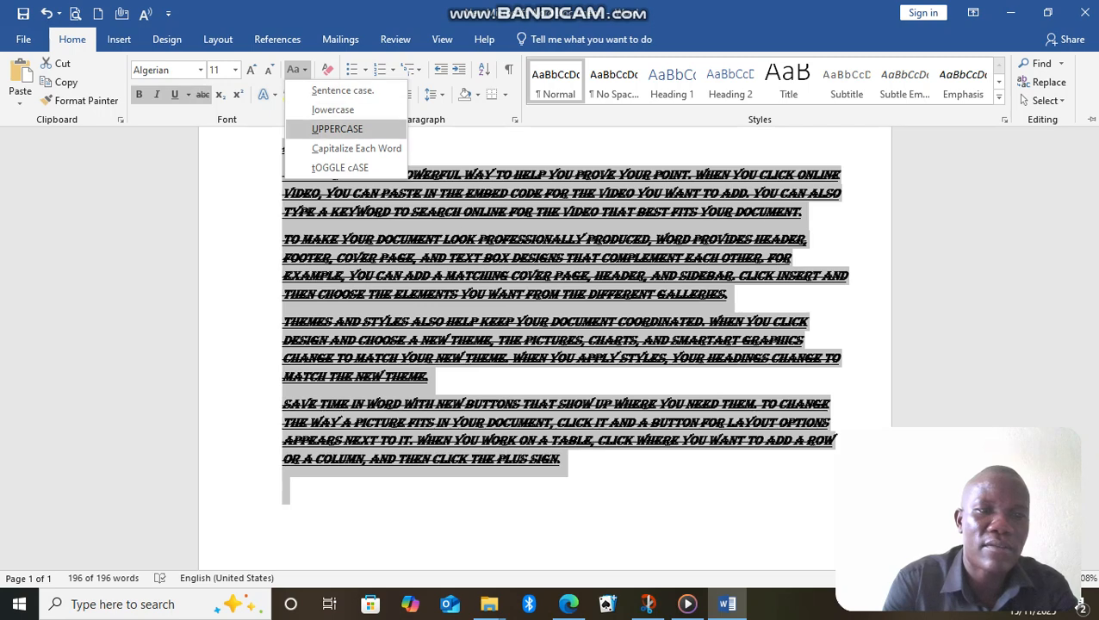
{"action": "left_click", "coordinate": [332, 109]}
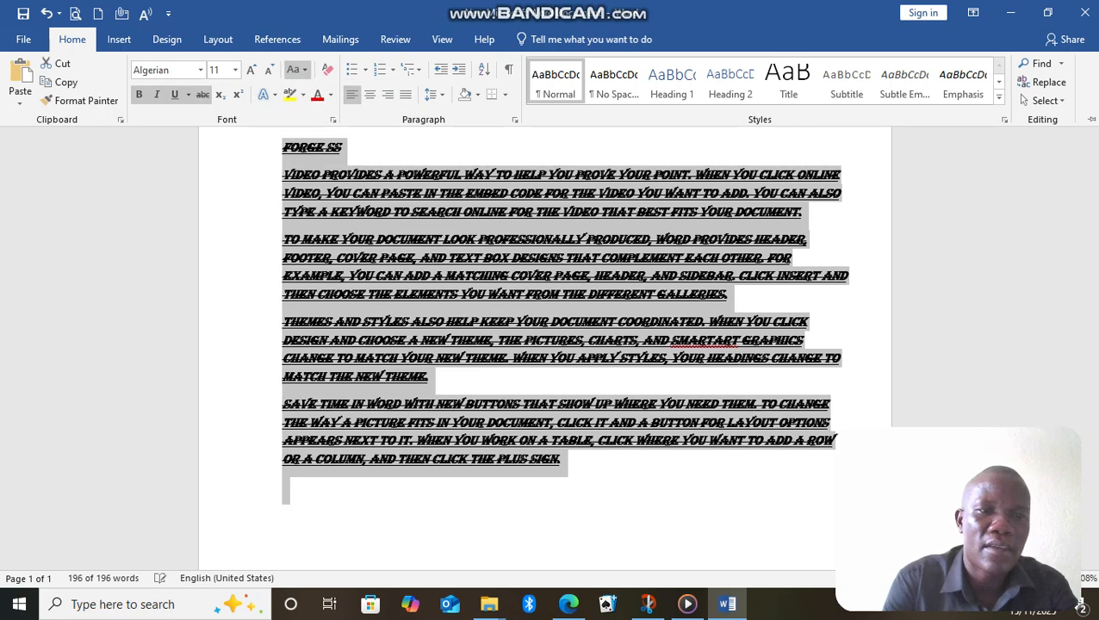
{"action": "left_click", "coordinate": [296, 69]}
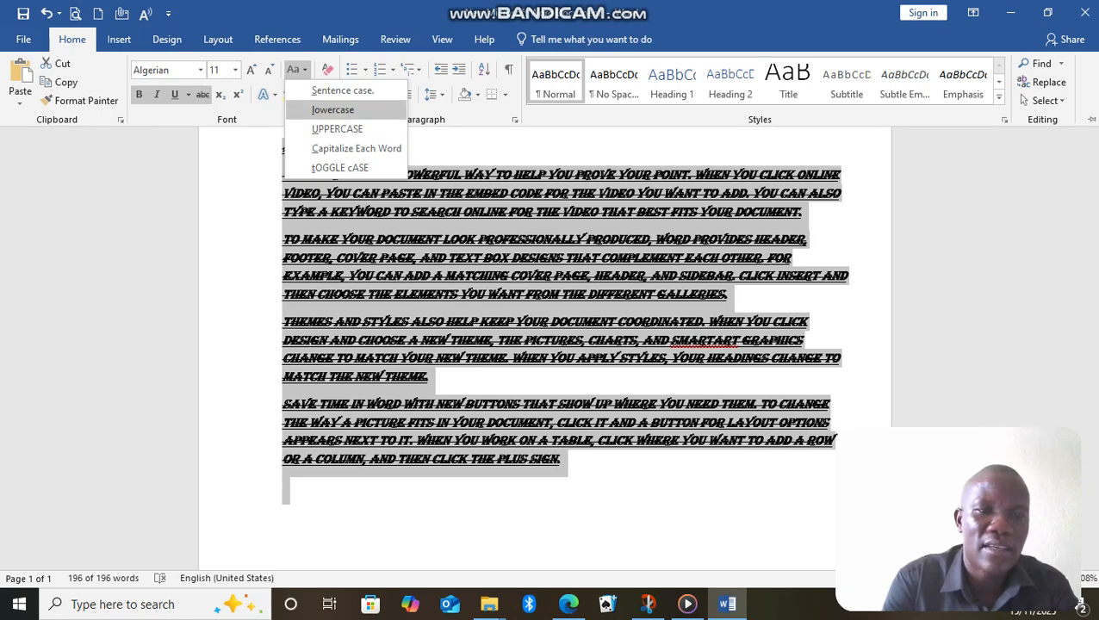
{"action": "left_click", "coordinate": [336, 128]}
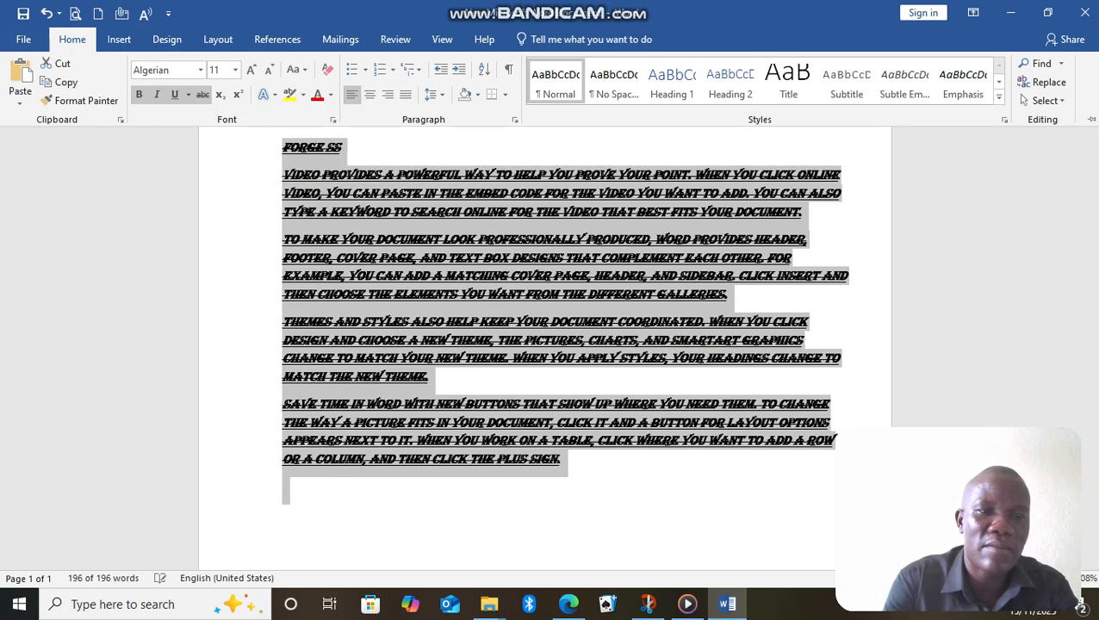
{"action": "left_click", "coordinate": [296, 69]}
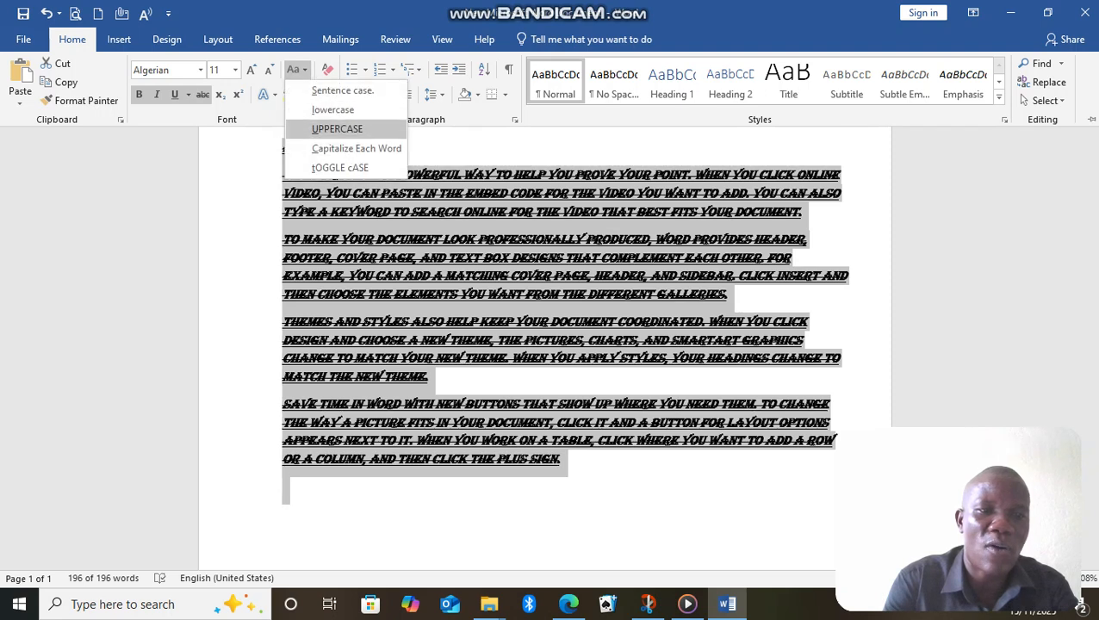
{"action": "left_click", "coordinate": [332, 110]}
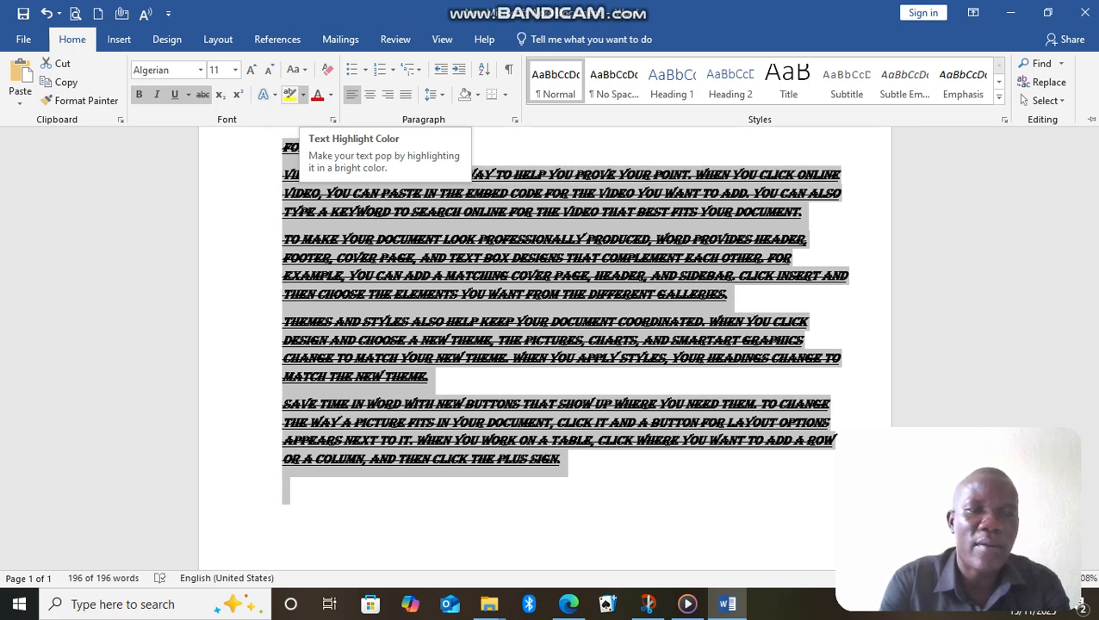
Highlight the selected text in yellow.
{"action": "left_click", "coordinate": [303, 94]}
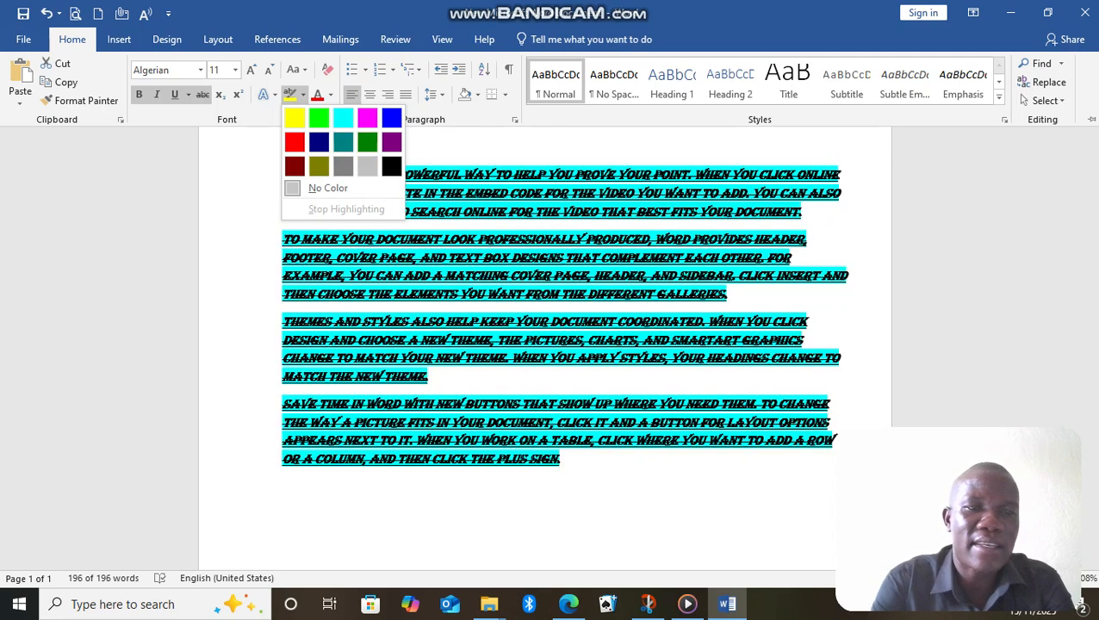
{"action": "left_click", "coordinate": [293, 117]}
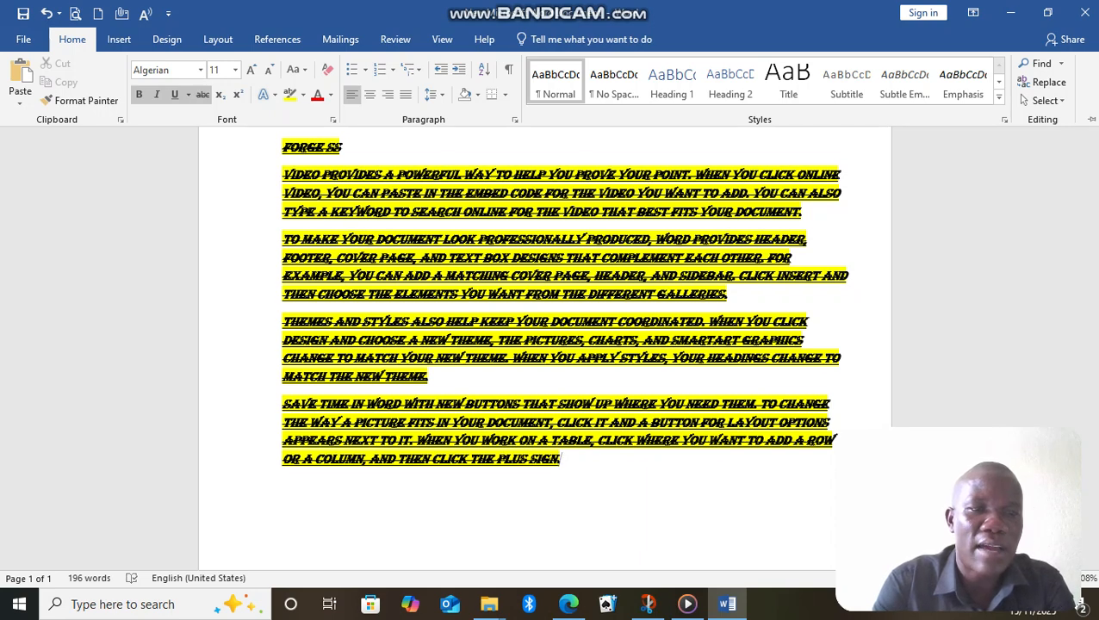
{"action": "left_click", "coordinate": [303, 94]}
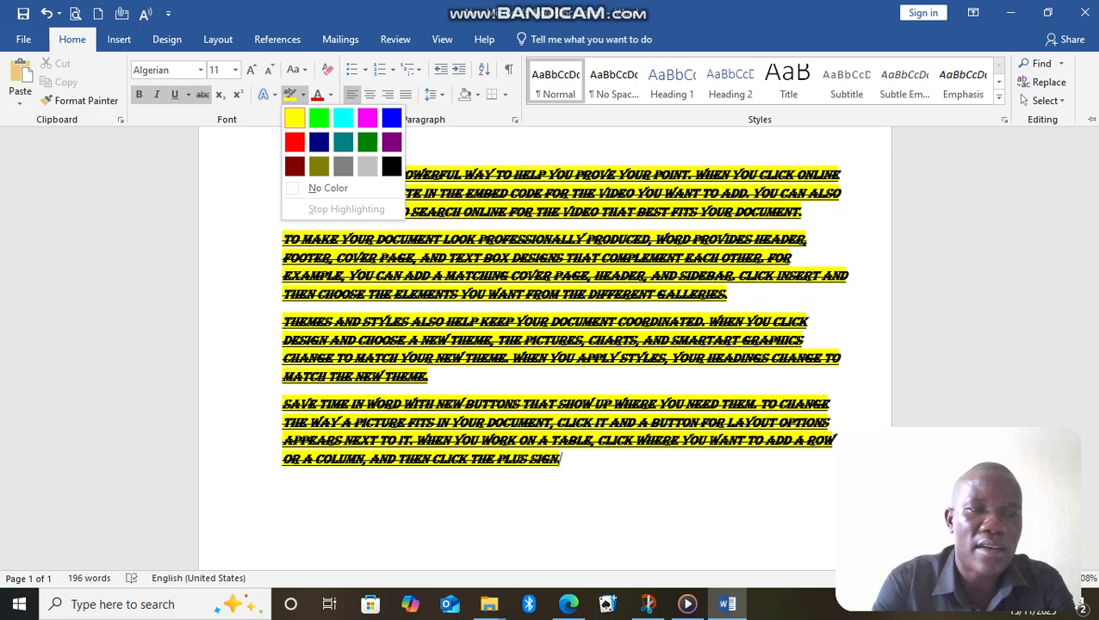
{"action": "left_click", "coordinate": [303, 95]}
{"action": "left_click", "coordinate": [560, 459]}
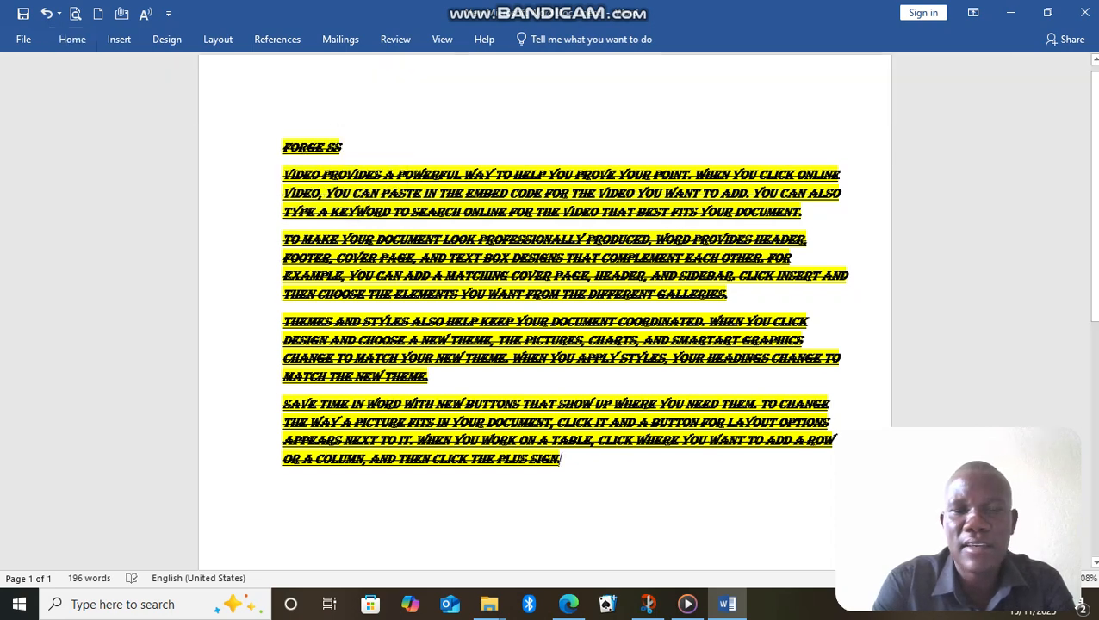
Select the whole document and set its font colour to the standard dark blue.
{"action": "left_click", "coordinate": [72, 40]}
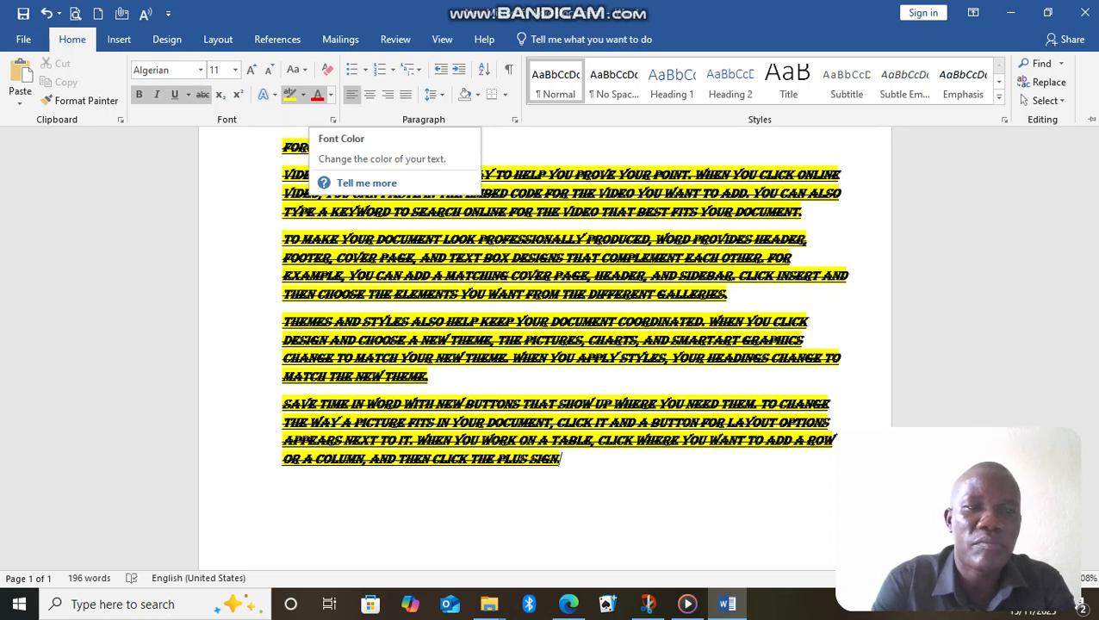
{"action": "left_click", "coordinate": [330, 95]}
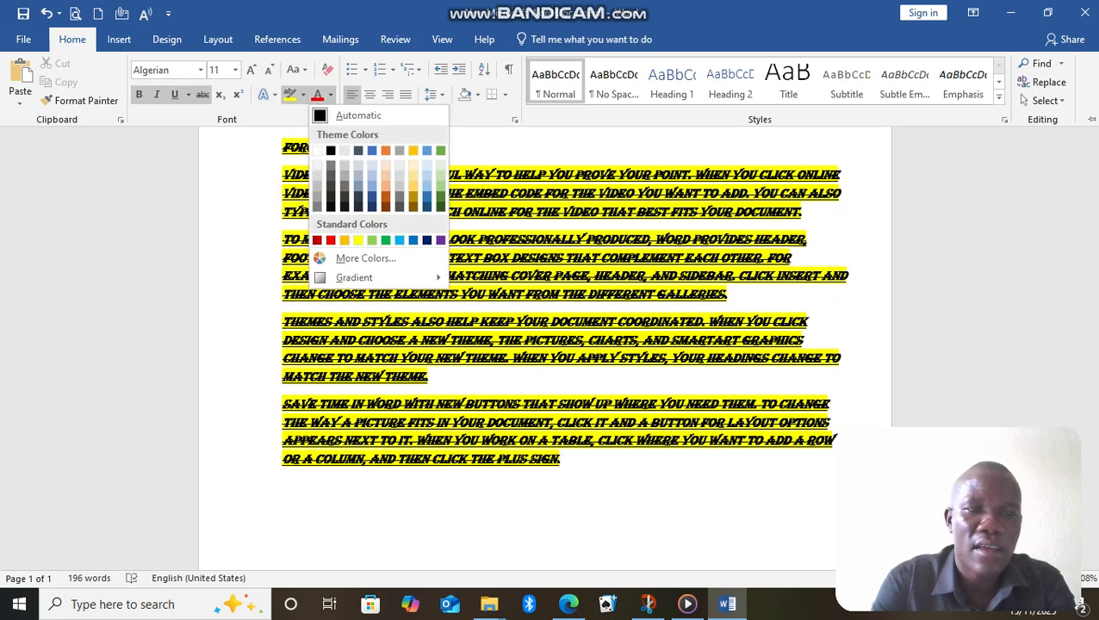
{"action": "key", "text": "Escape"}
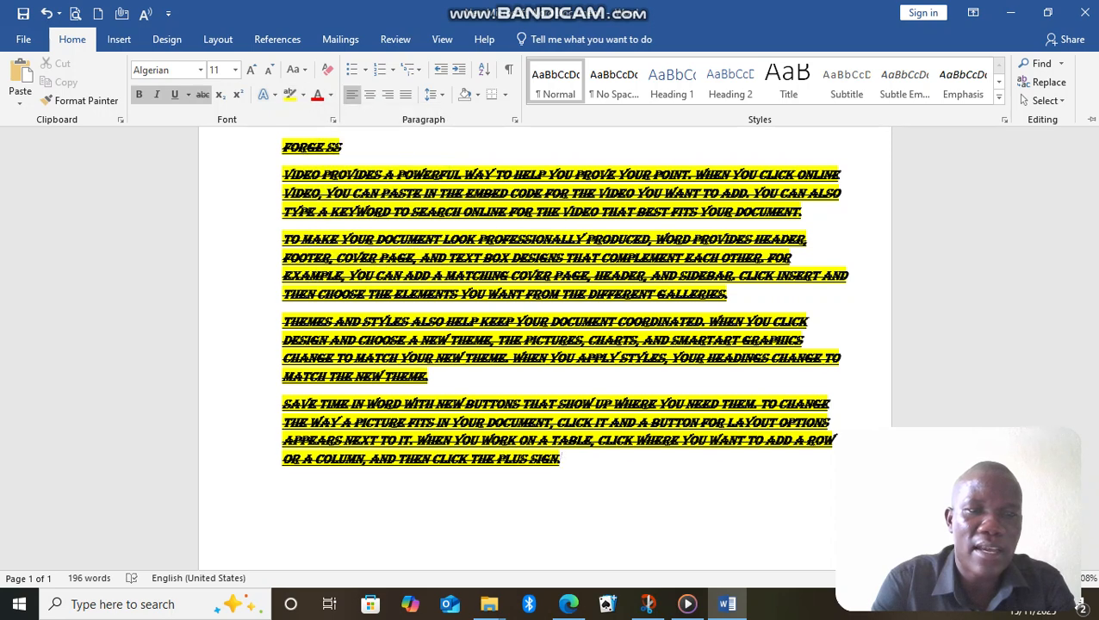
{"action": "key", "text": "ctrl+a"}
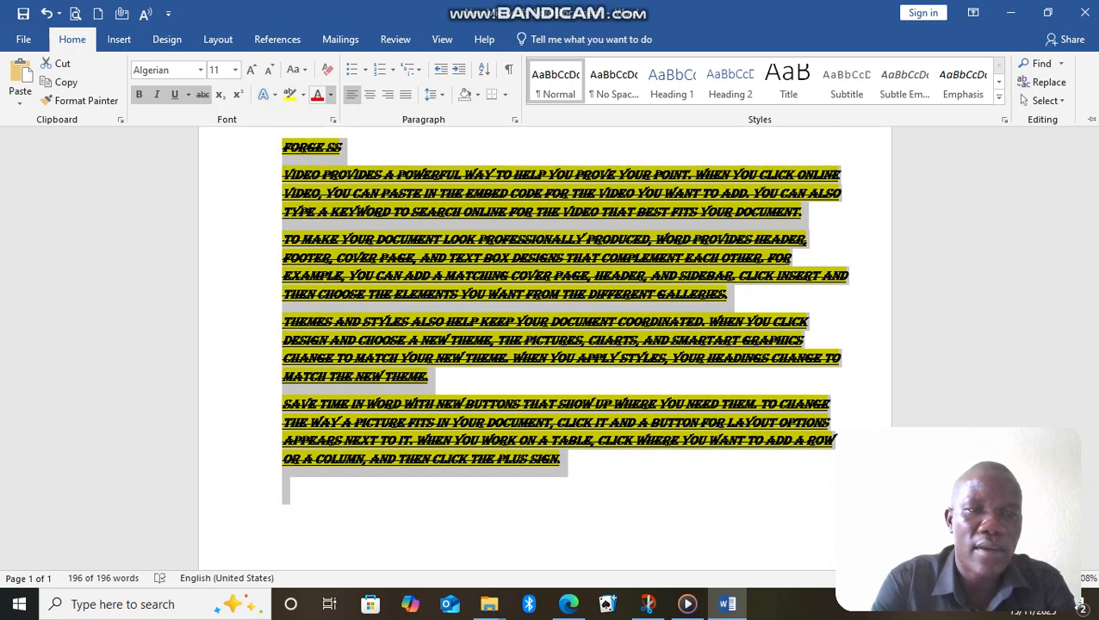
{"action": "left_click", "coordinate": [329, 95]}
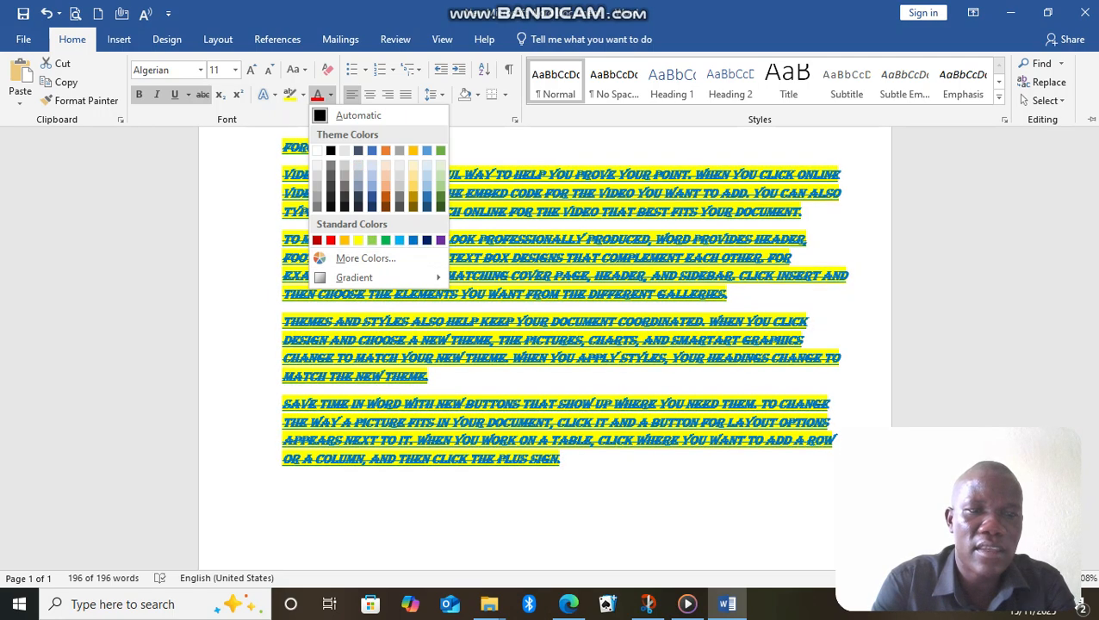
{"action": "left_click", "coordinate": [426, 239]}
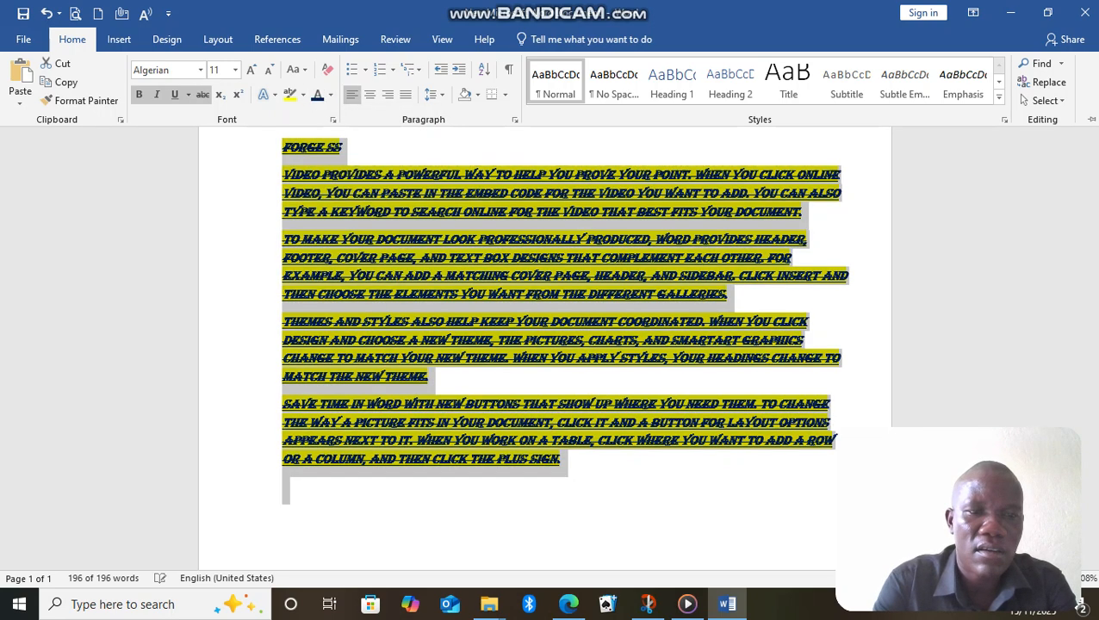
{"action": "key", "text": "ctrl+F1"}
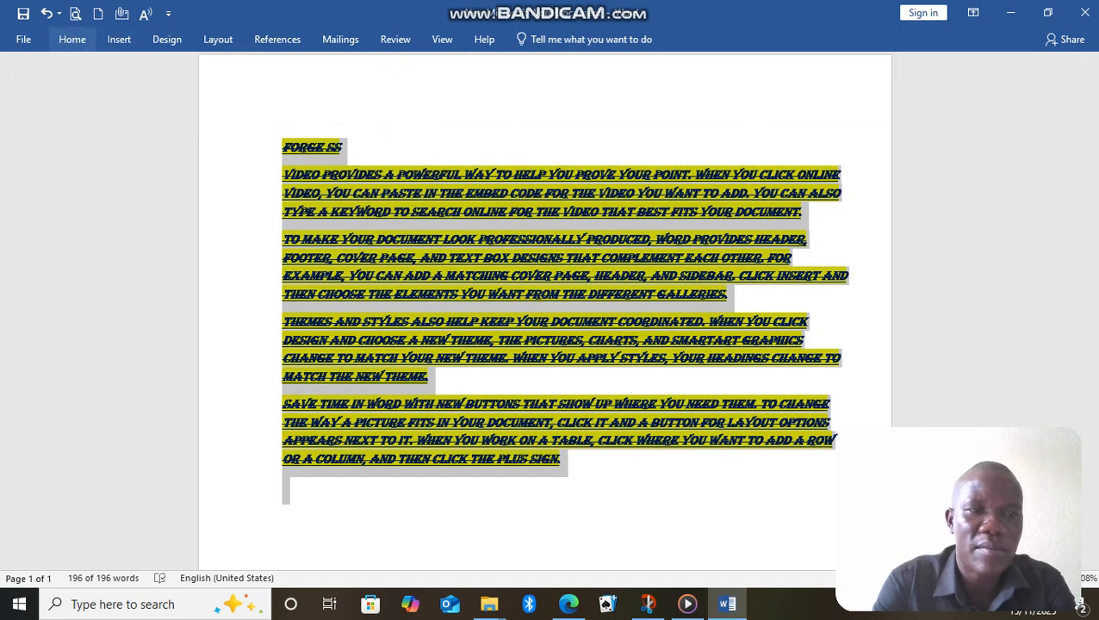
Change the font colour of the selected text to the standard purple.
{"action": "left_click", "coordinate": [73, 39]}
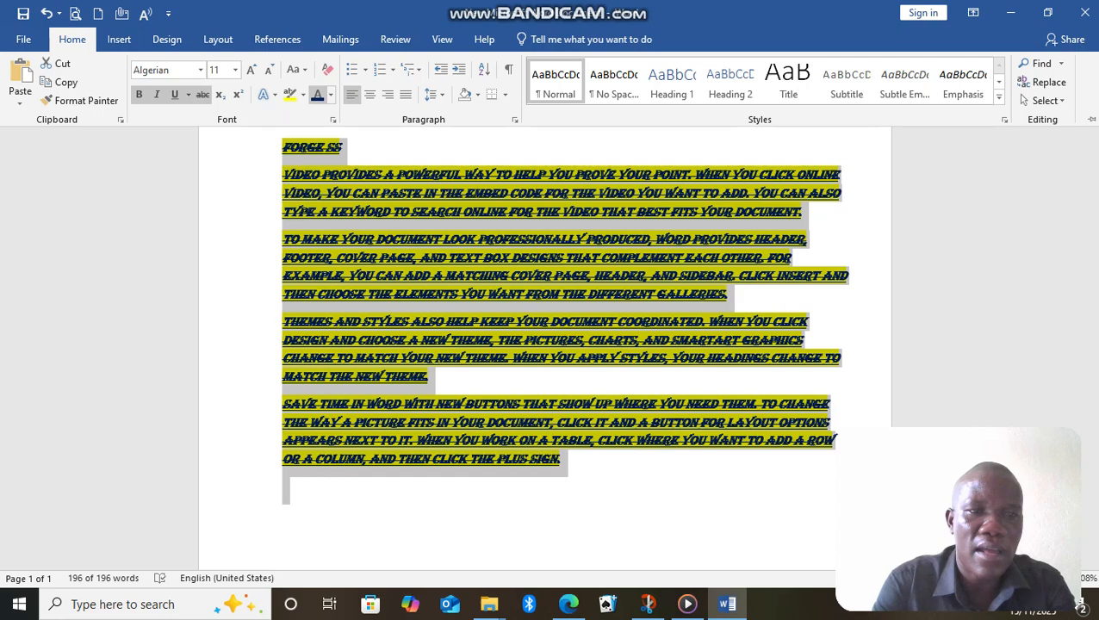
{"action": "left_click", "coordinate": [331, 95]}
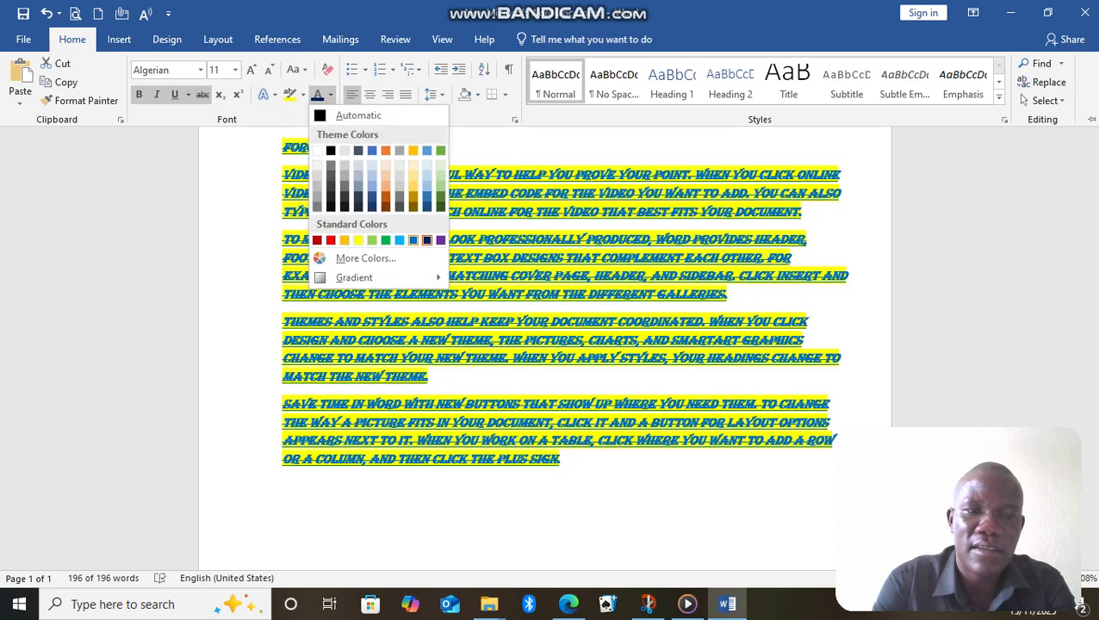
{"action": "left_click", "coordinate": [440, 239]}
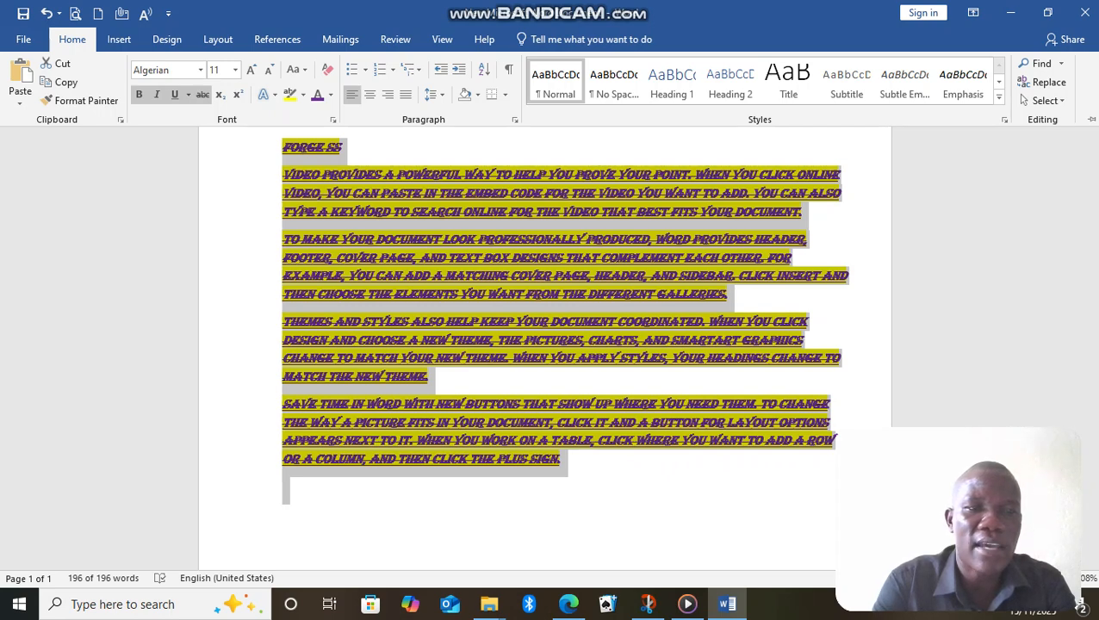
{"action": "key", "text": "Escape"}
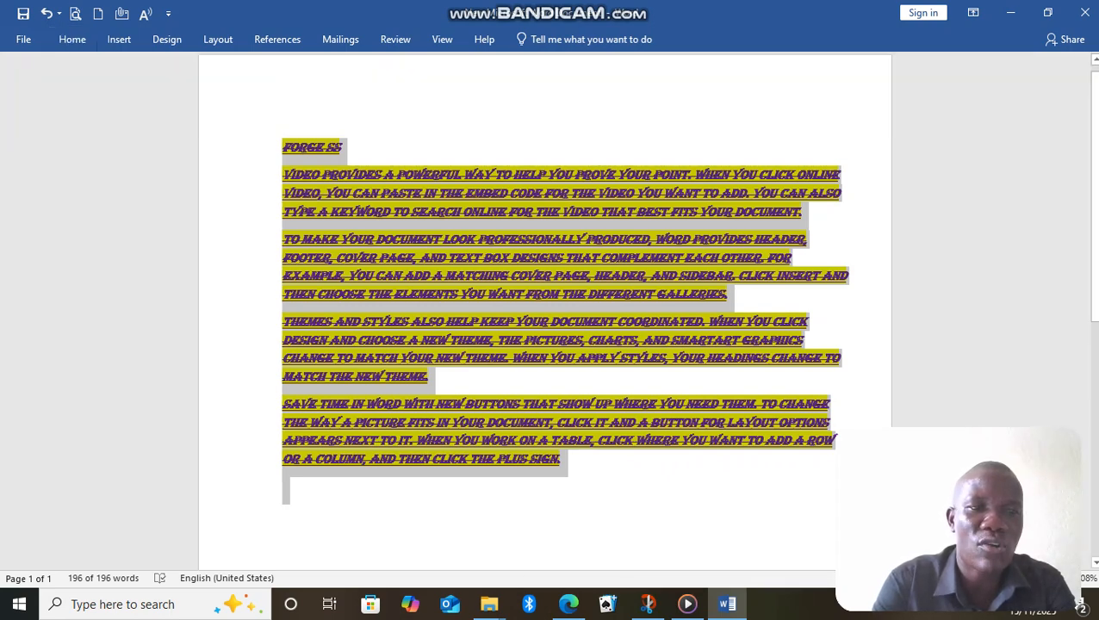
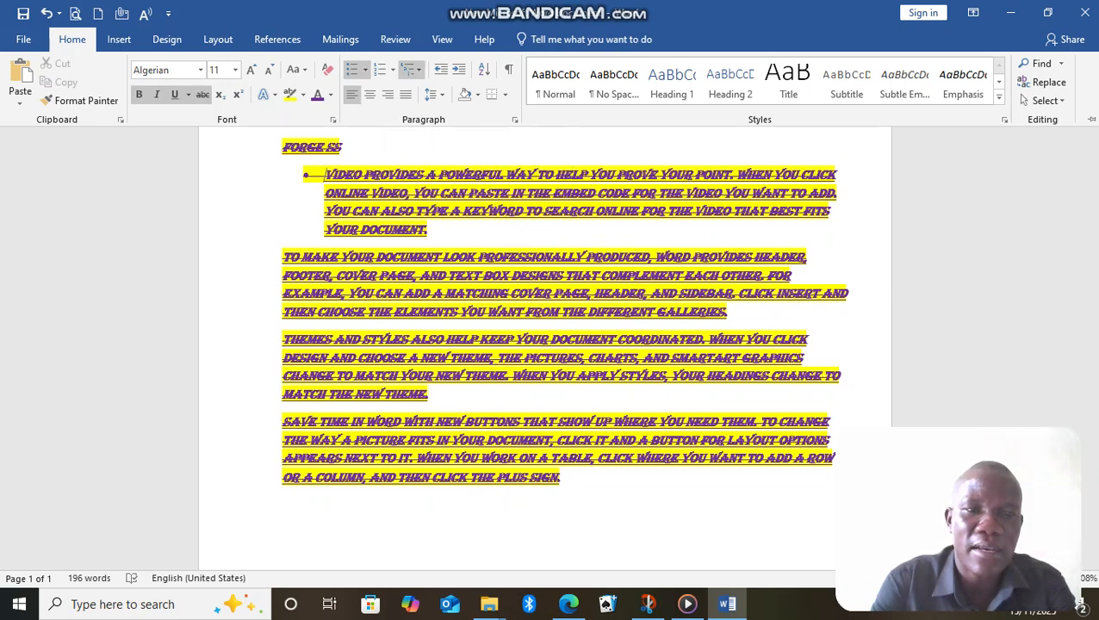
Change the bullet on the first paragraph under the title to the 1. 2. 3. number format.
{"action": "left_click", "coordinate": [392, 69]}
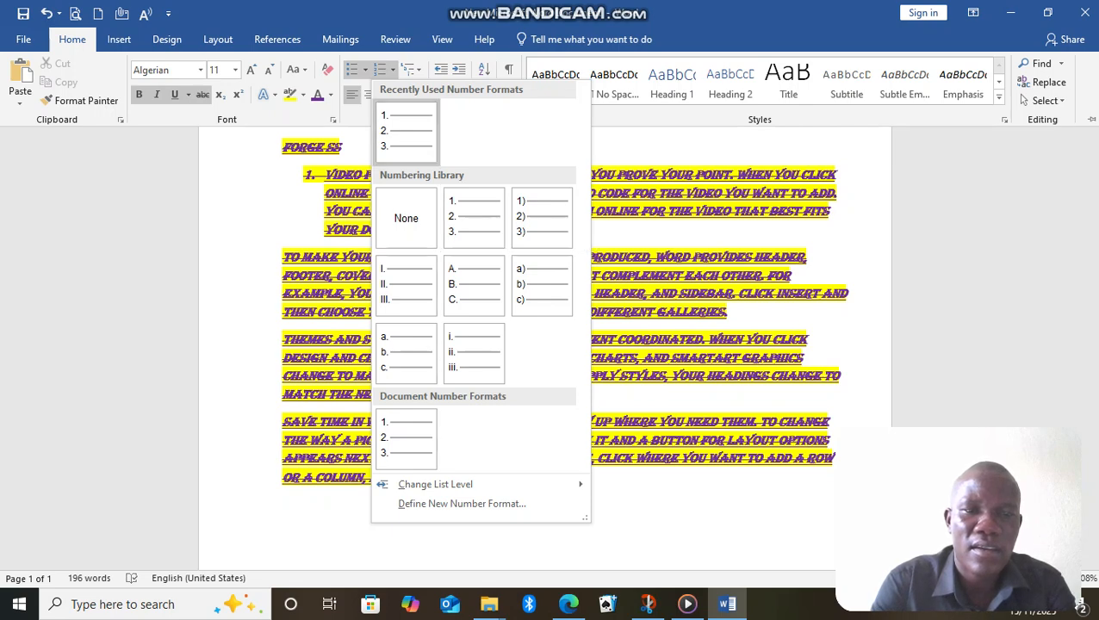
{"action": "left_click", "coordinate": [405, 134]}
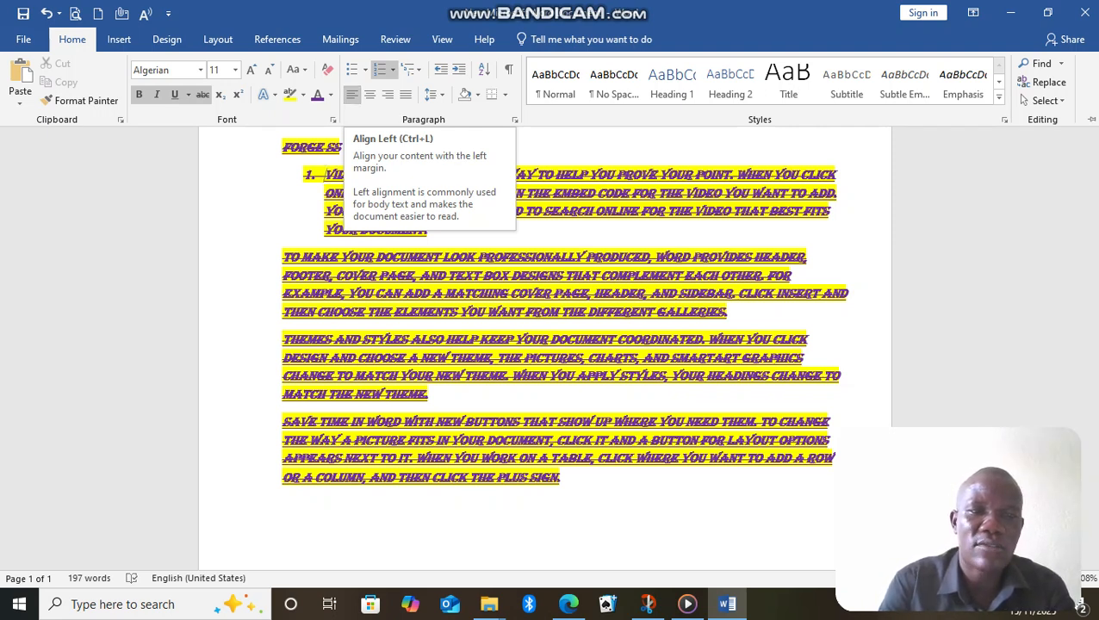
{"action": "key", "text": "ctrl+F1"}
Centre the FORGE SS title and finish by aligning it to the right margin.
{"action": "left_click_drag", "start_coordinate": [345, 147], "coordinate": [281, 147]}
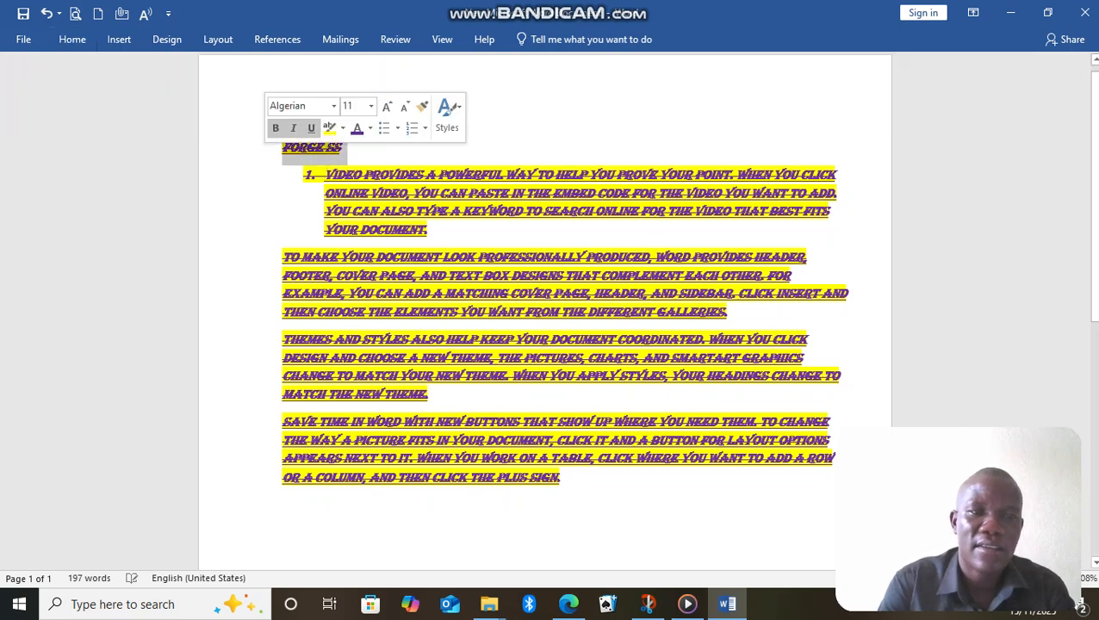
{"action": "left_click", "coordinate": [72, 39]}
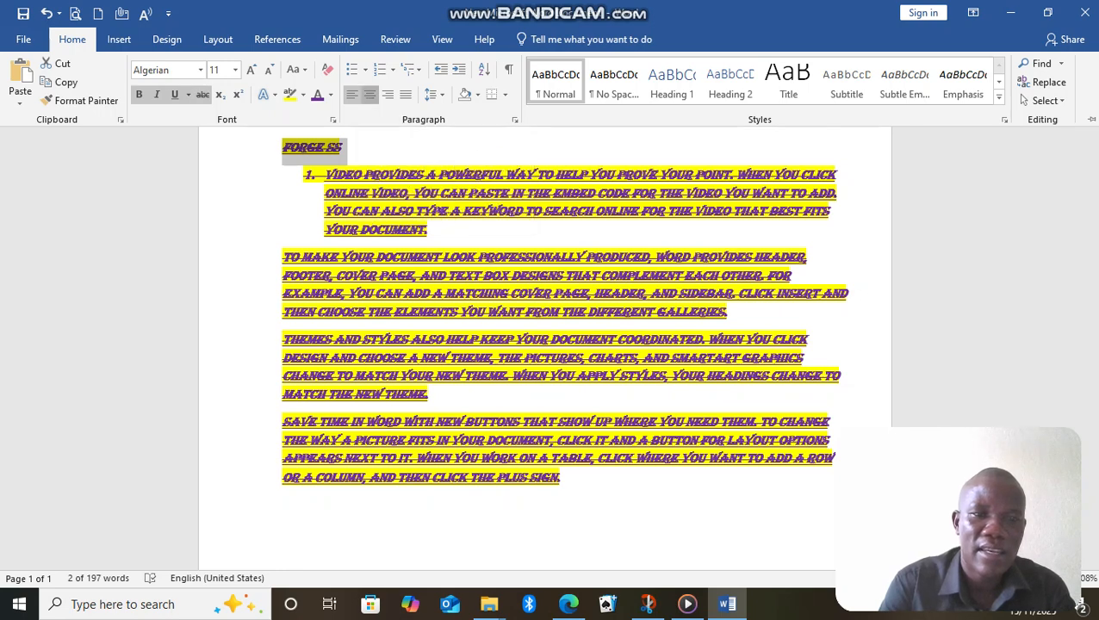
{"action": "left_click", "coordinate": [369, 94]}
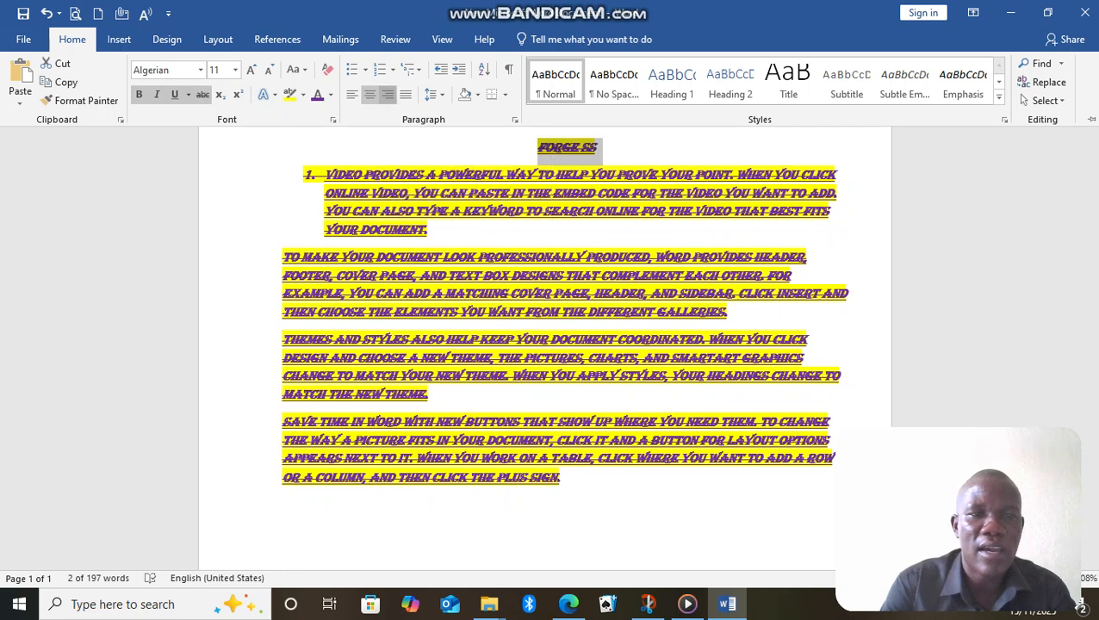
{"action": "left_click", "coordinate": [387, 94]}
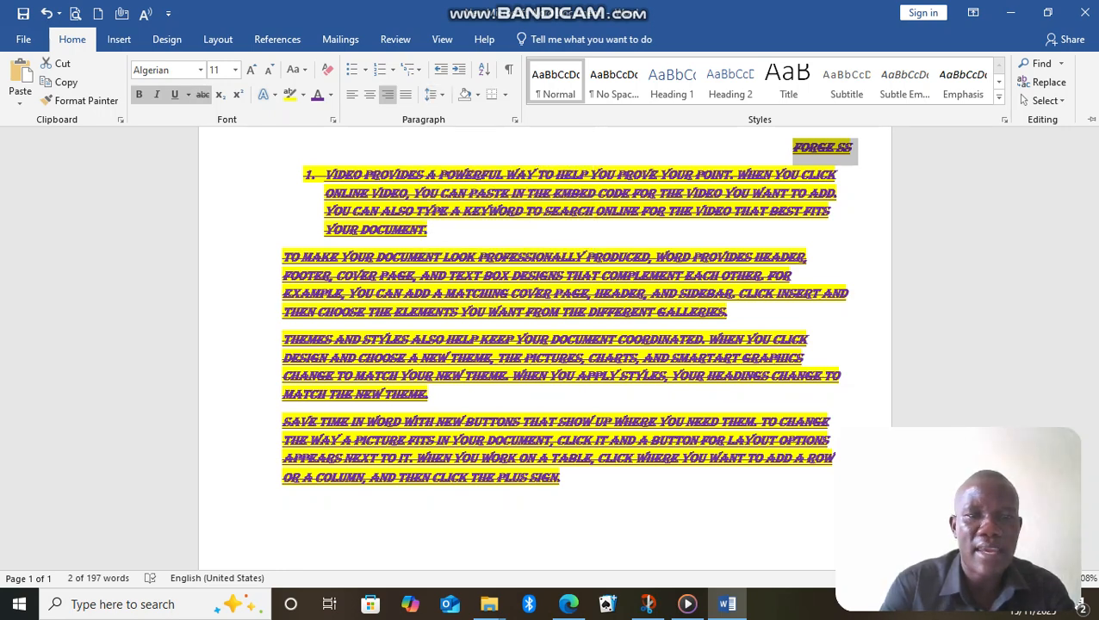
Set the line spacing of the whole document to 1.5.
{"action": "key", "text": "ctrl+a"}
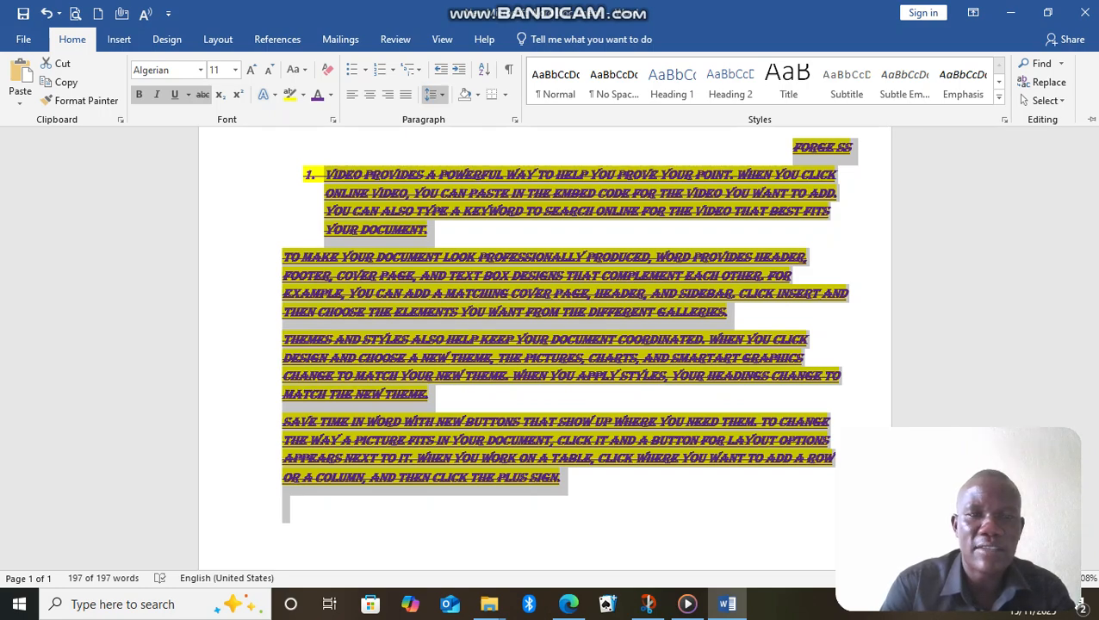
{"action": "left_click", "coordinate": [433, 94]}
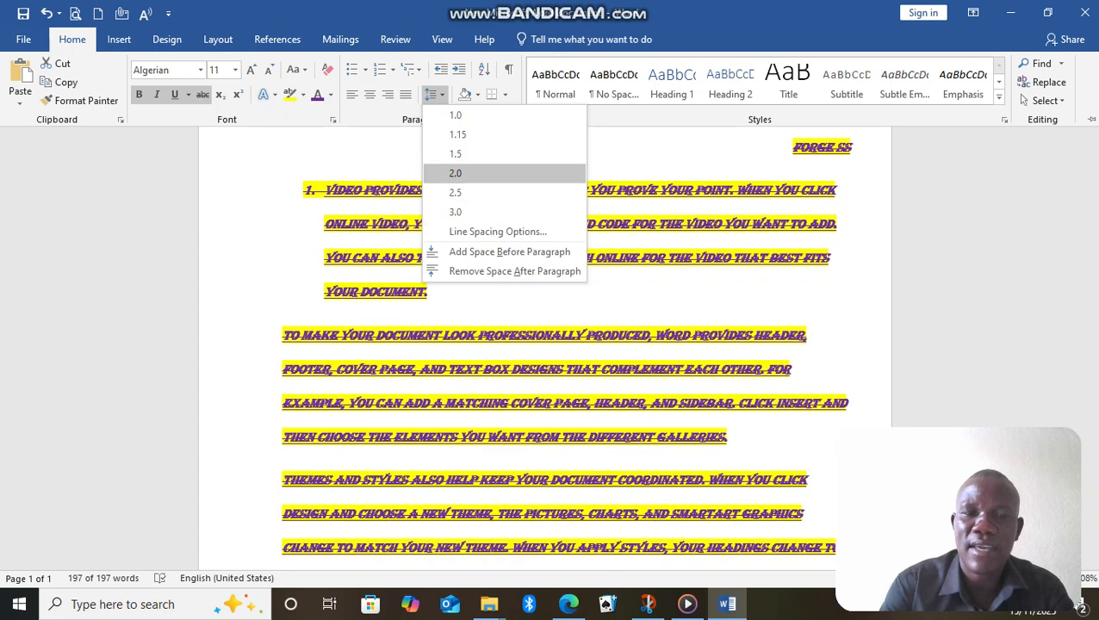
{"action": "left_click", "coordinate": [455, 153]}
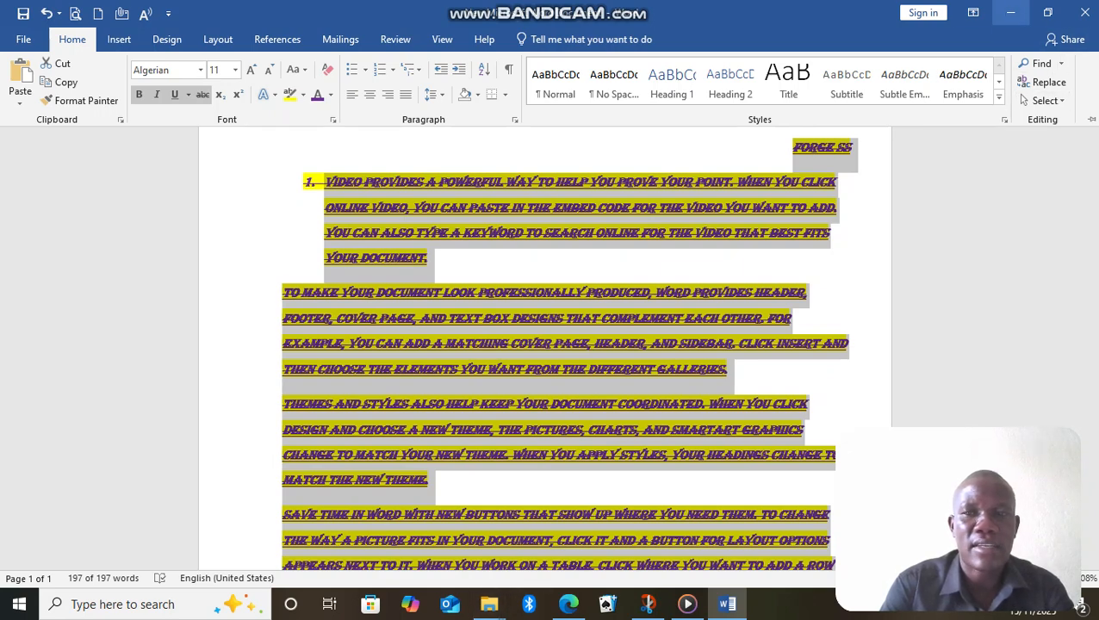
{"action": "left_click", "coordinate": [1010, 12]}
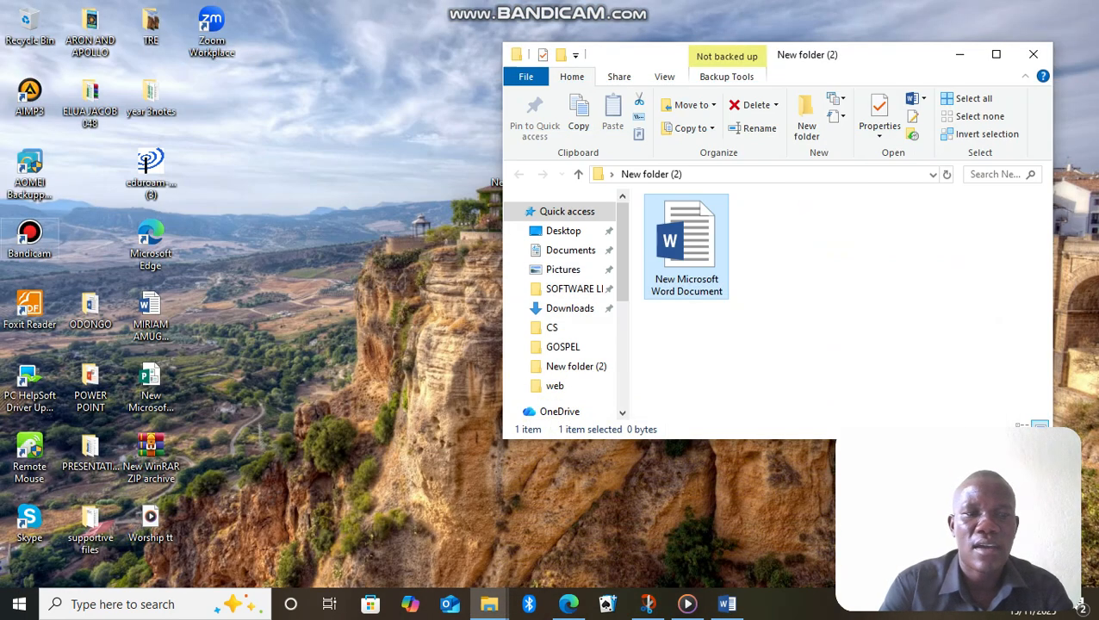
{"action": "left_click", "coordinate": [1010, 12]}
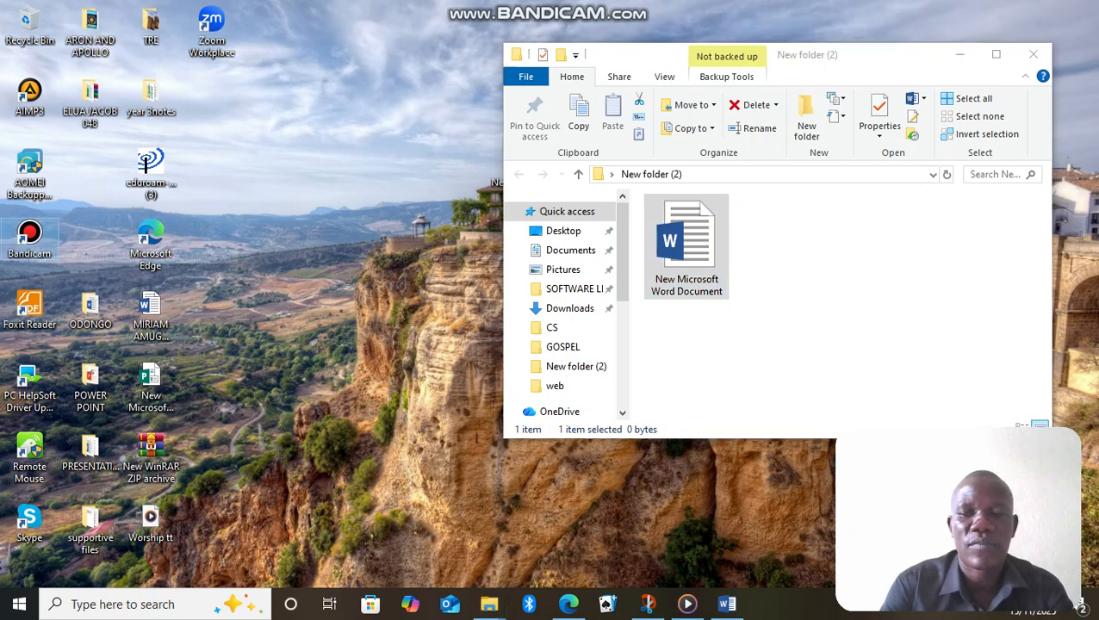
{"action": "double_click", "coordinate": [30, 233]}
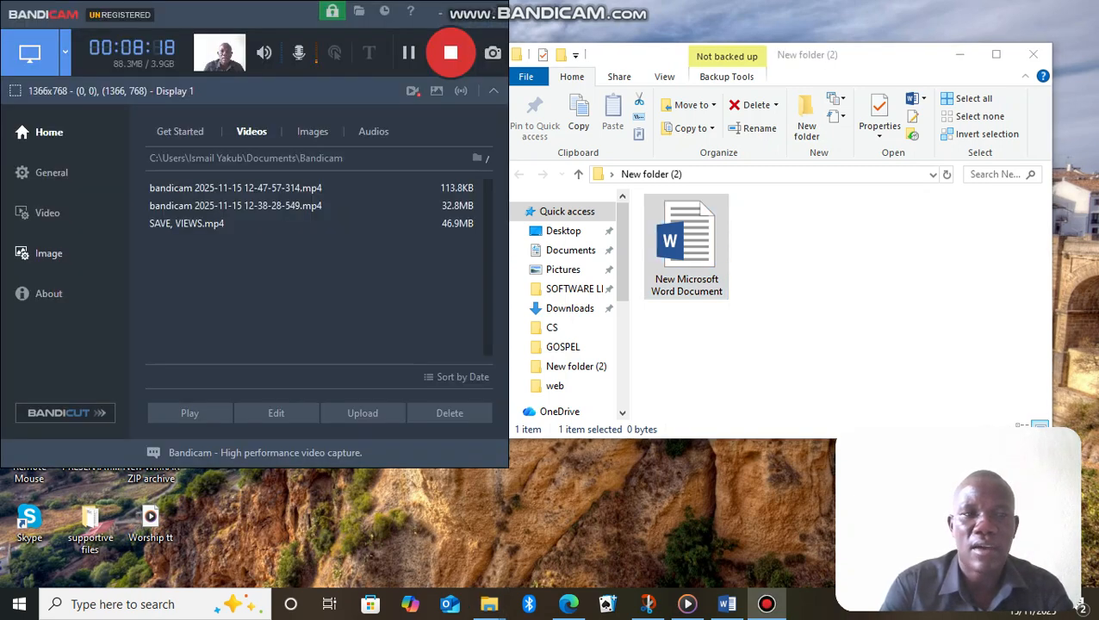
{"action": "left_click", "coordinate": [408, 52]}
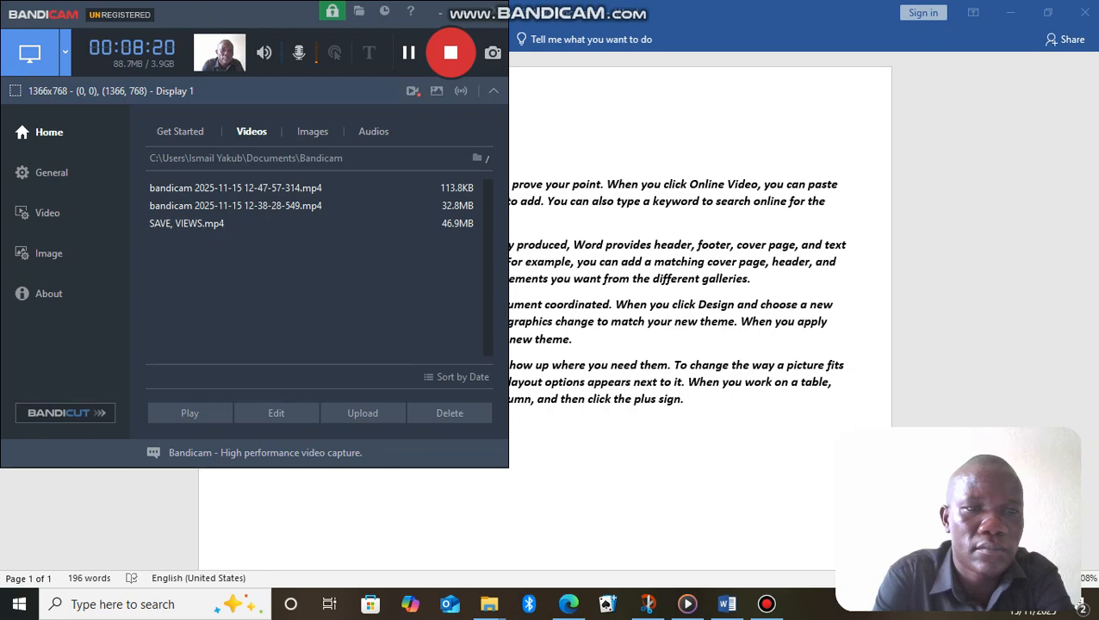
{"action": "left_click", "coordinate": [442, 12]}
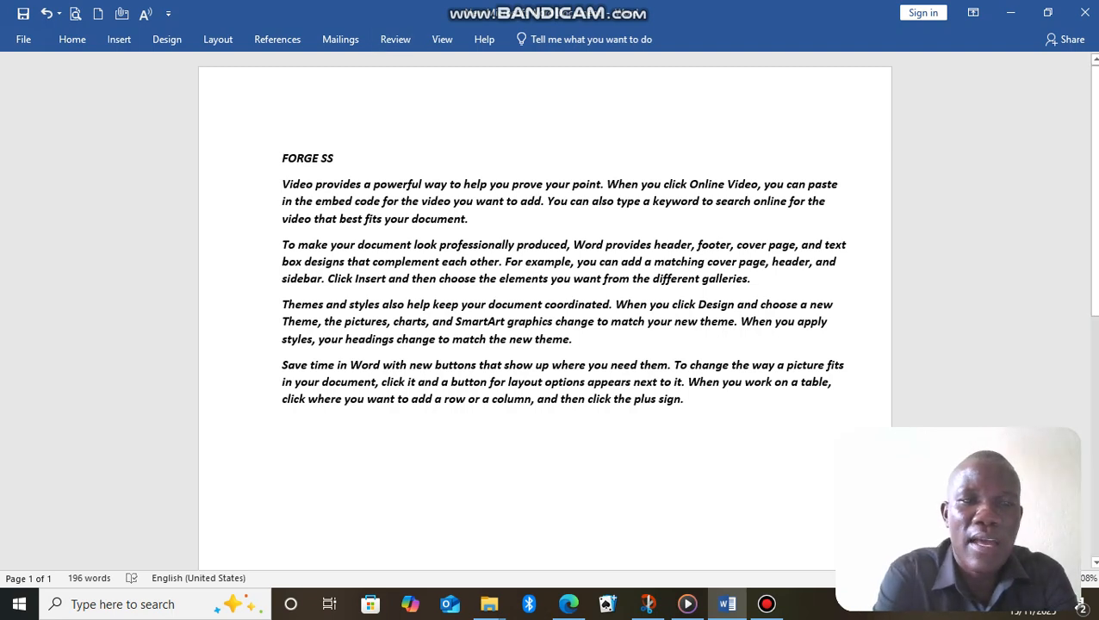
Search the document for the word MAKE, replacing the earlier search text.
{"action": "left_click", "coordinate": [73, 39]}
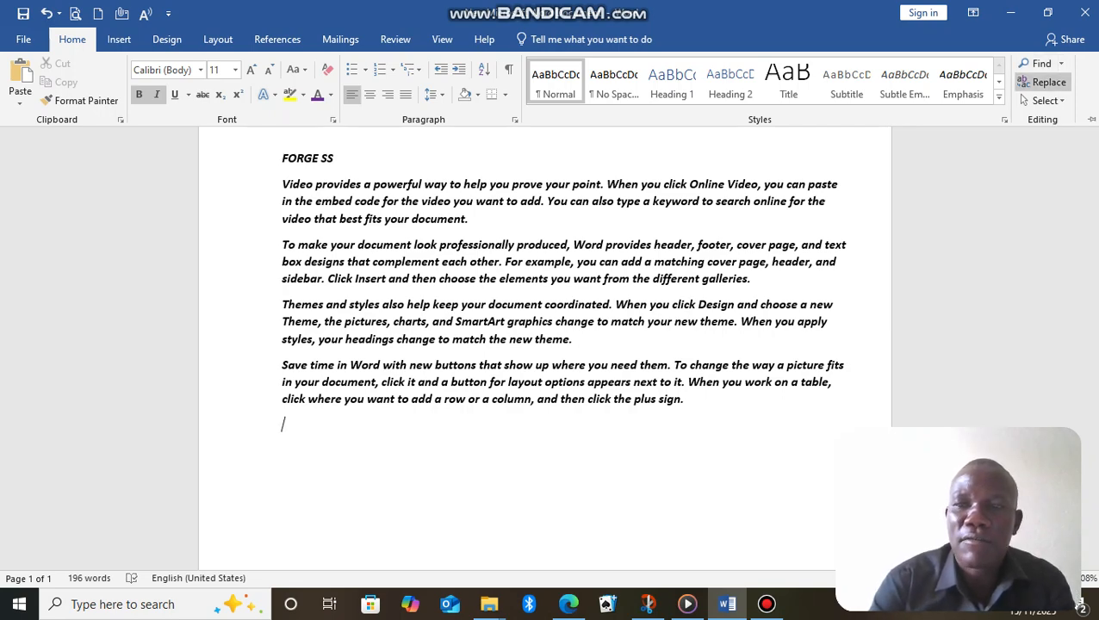
{"action": "left_click", "coordinate": [1041, 64]}
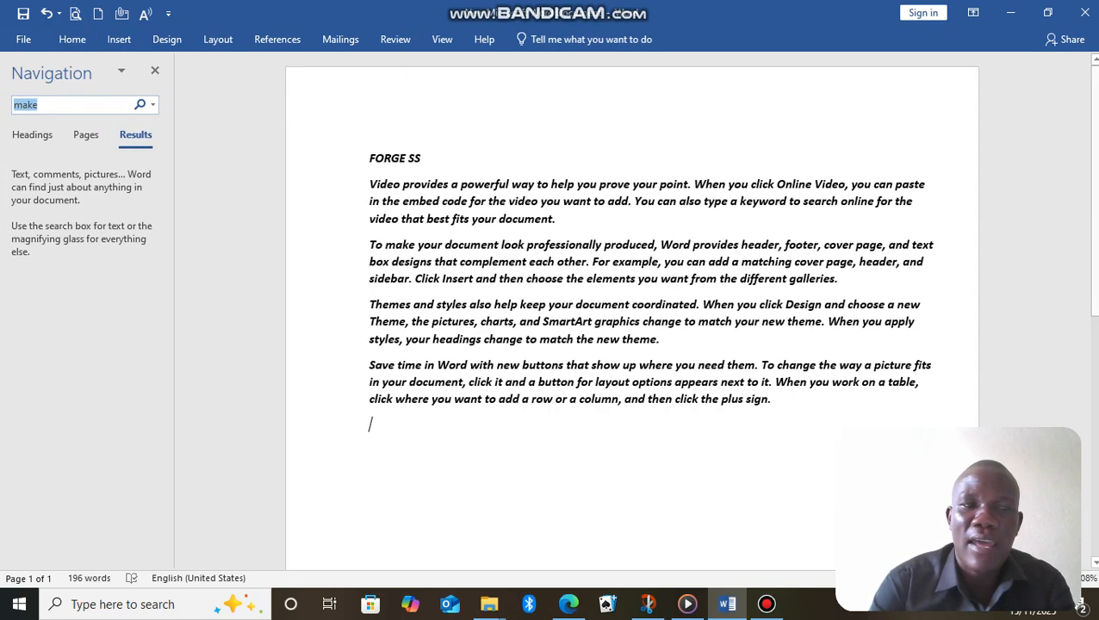
{"action": "left_click", "coordinate": [39, 105]}
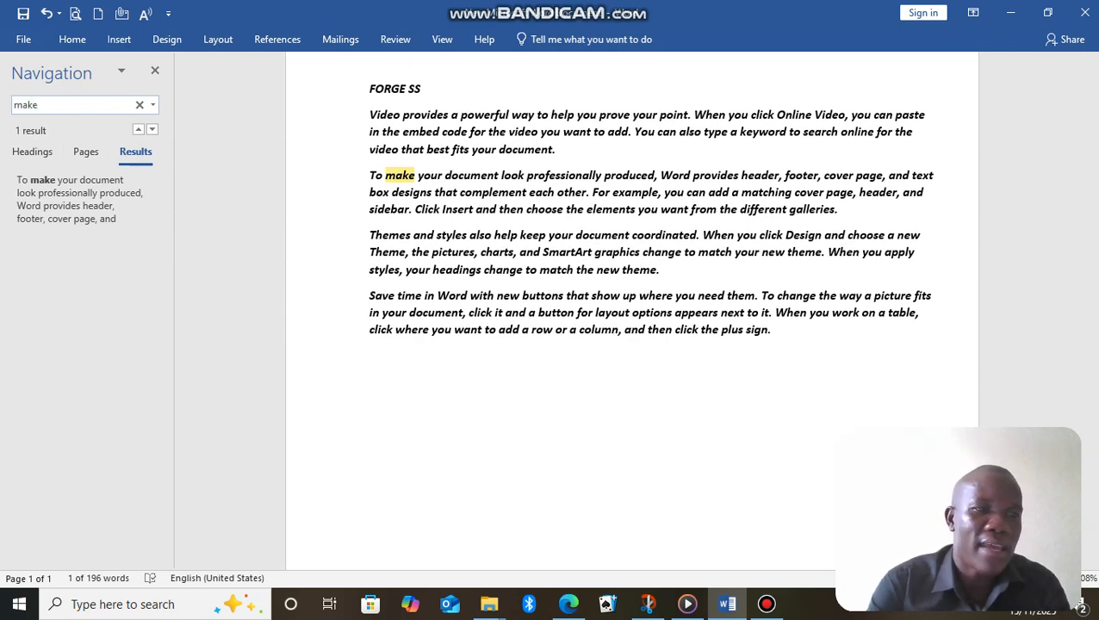
{"action": "key", "text": "BackSpace"}
{"action": "key", "text": "BackSpace"}
{"action": "key", "text": "BackSpace"}
{"action": "key", "text": "BackSpace"}
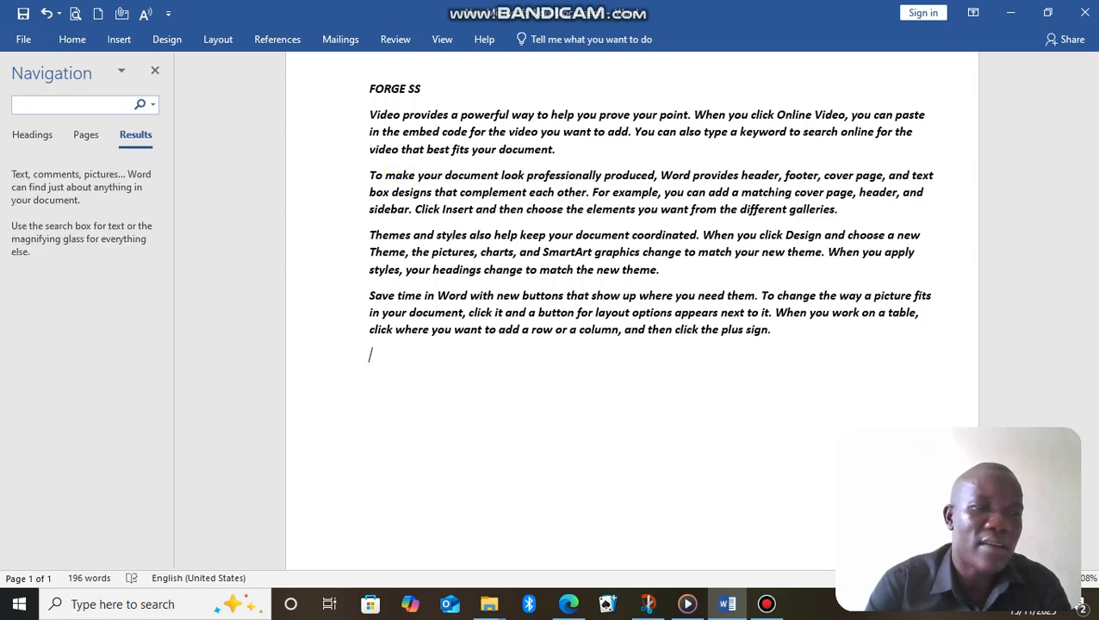
{"action": "type", "text": "M"}
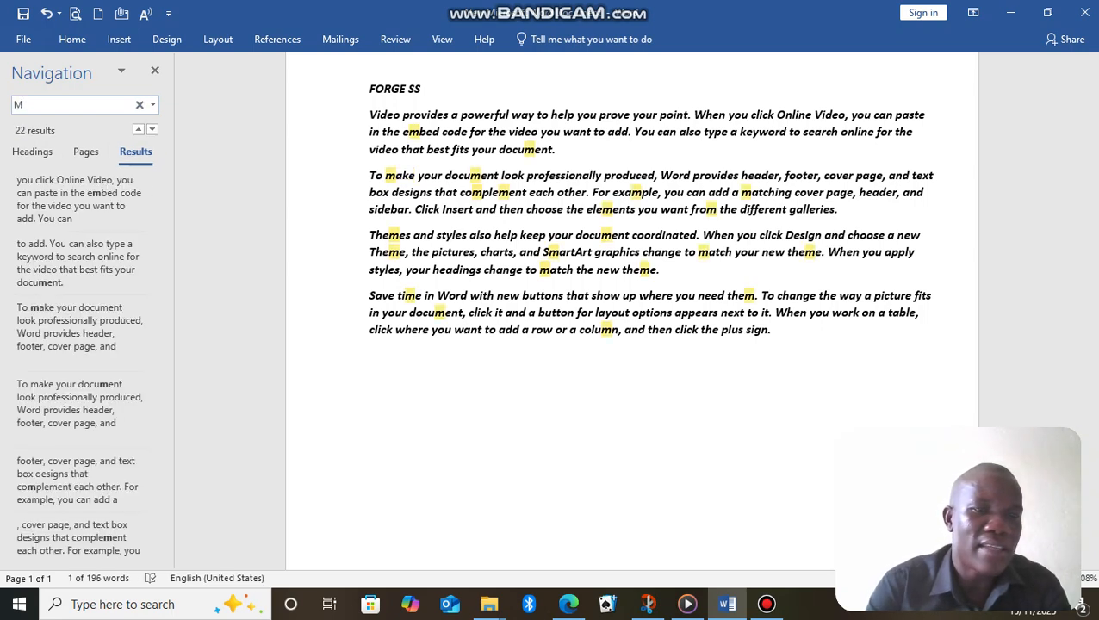
{"action": "type", "text": "AK"}
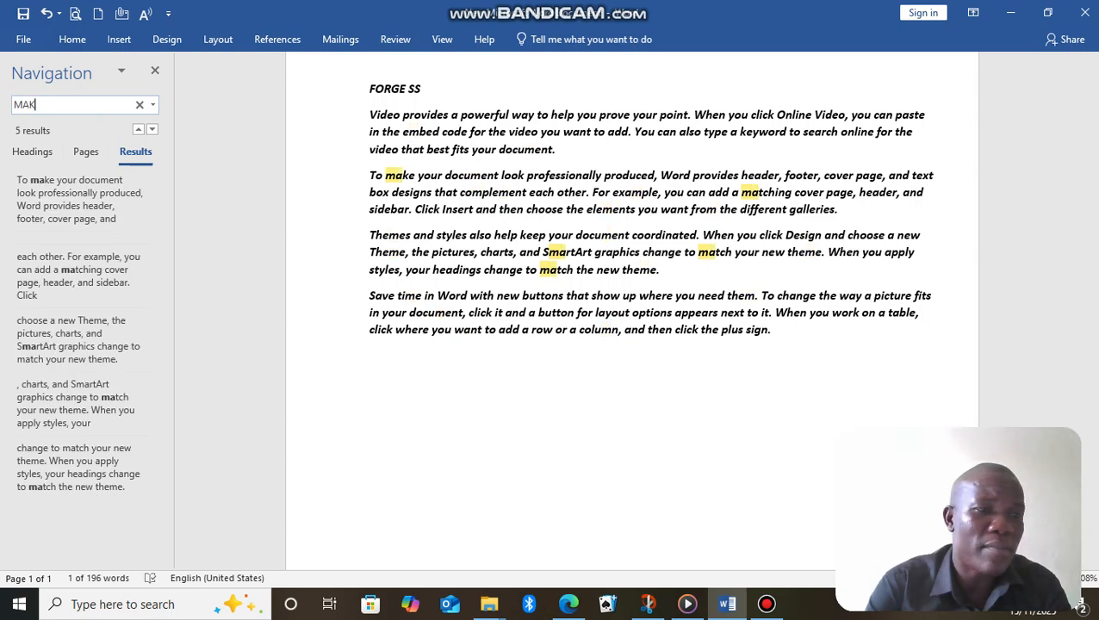
{"action": "type", "text": "E"}
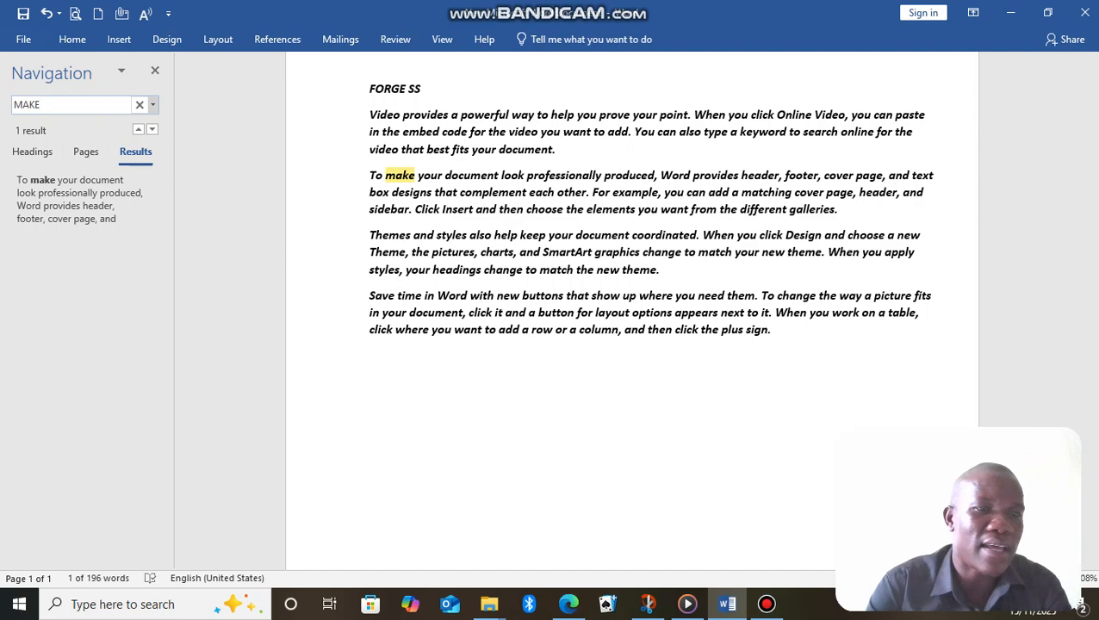
Replace all occurrences of MAKE in the document with CREATE and close Find and Replace.
{"action": "left_click", "coordinate": [152, 104]}
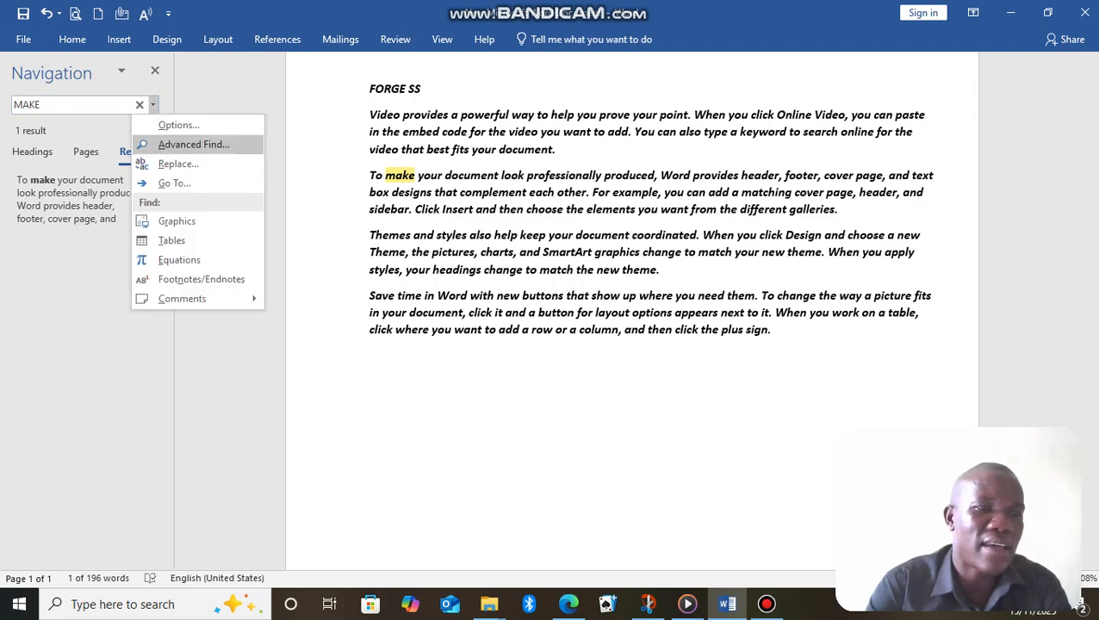
{"action": "left_click", "coordinate": [178, 163]}
{"action": "left_click", "coordinate": [410, 263]}
{"action": "key", "text": "BackSpace"}
{"action": "key", "text": "BackSpace"}
{"action": "key", "text": "BackSpace"}
{"action": "key", "text": "BackSpace"}
{"action": "key", "text": "BackSpace"}
{"action": "key", "text": "BackSpace"}
{"action": "type", "text": "C"}
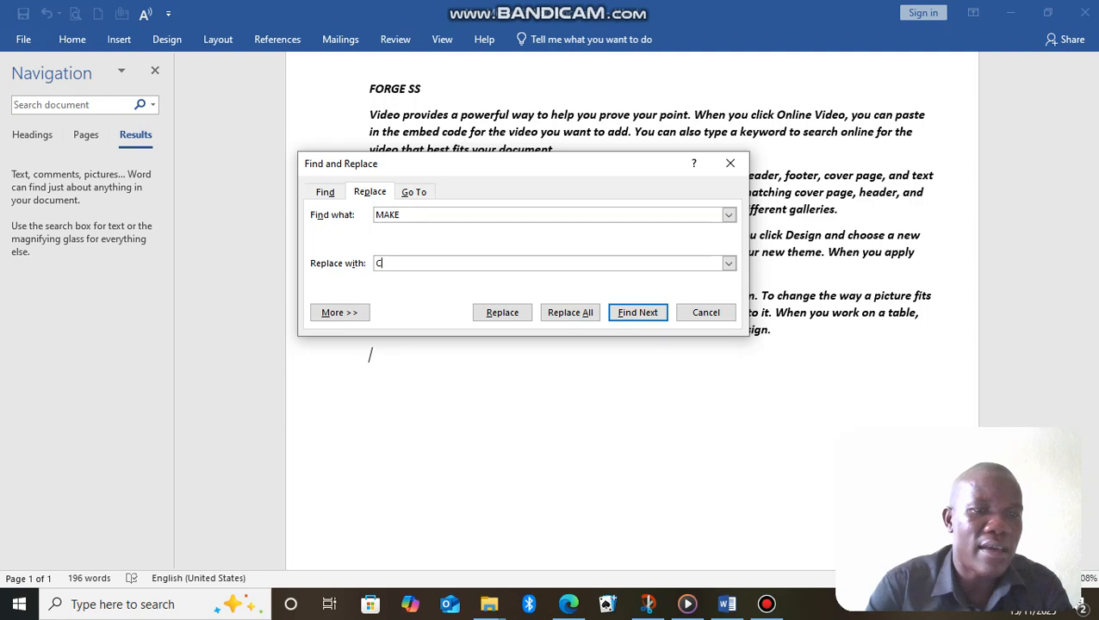
{"action": "type", "text": "REA"}
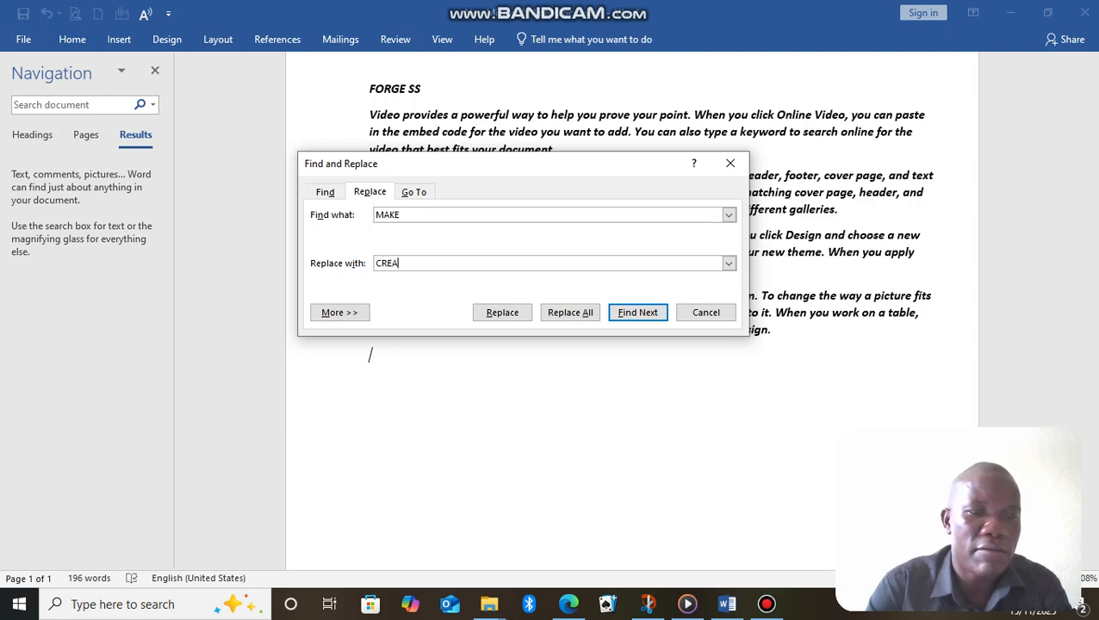
{"action": "type", "text": "TE"}
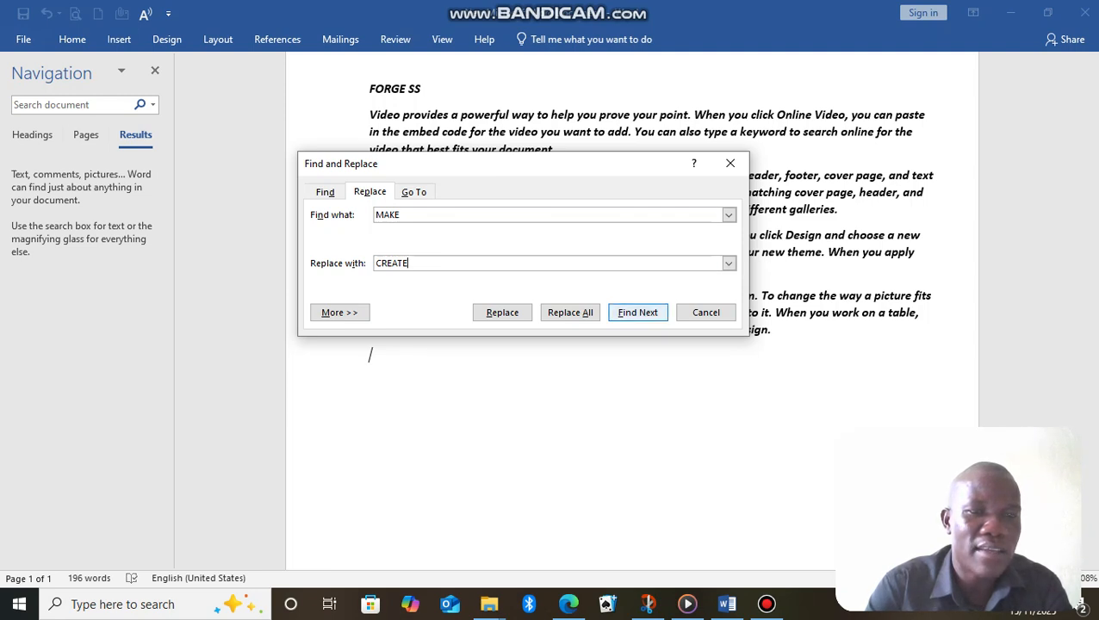
{"action": "key", "text": "Return"}
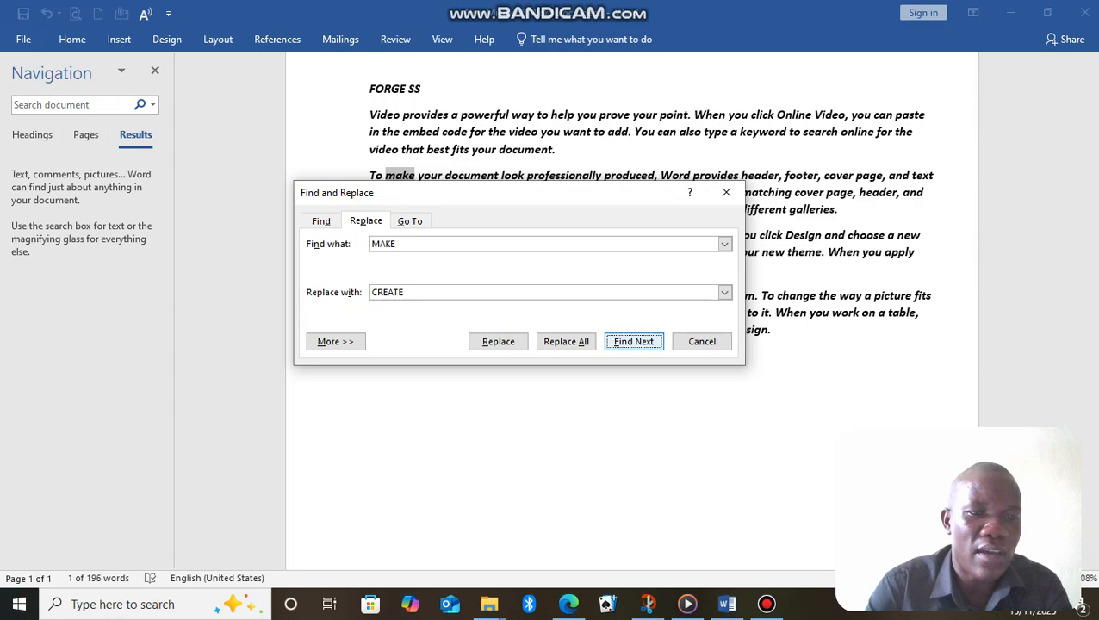
{"action": "left_click", "coordinate": [565, 341]}
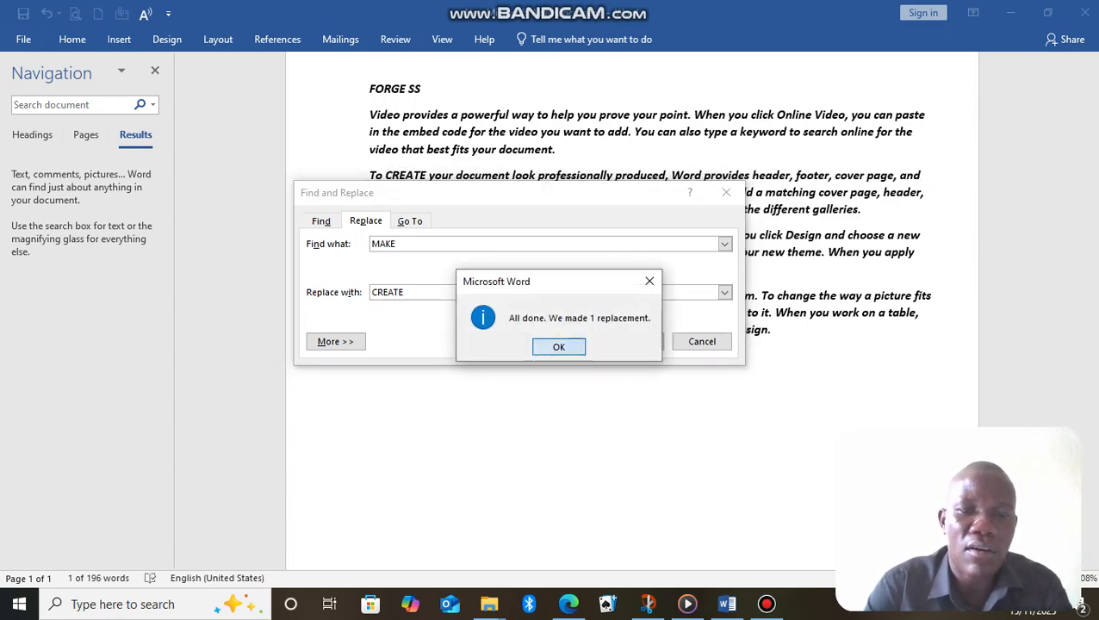
{"action": "key", "text": "Return"}
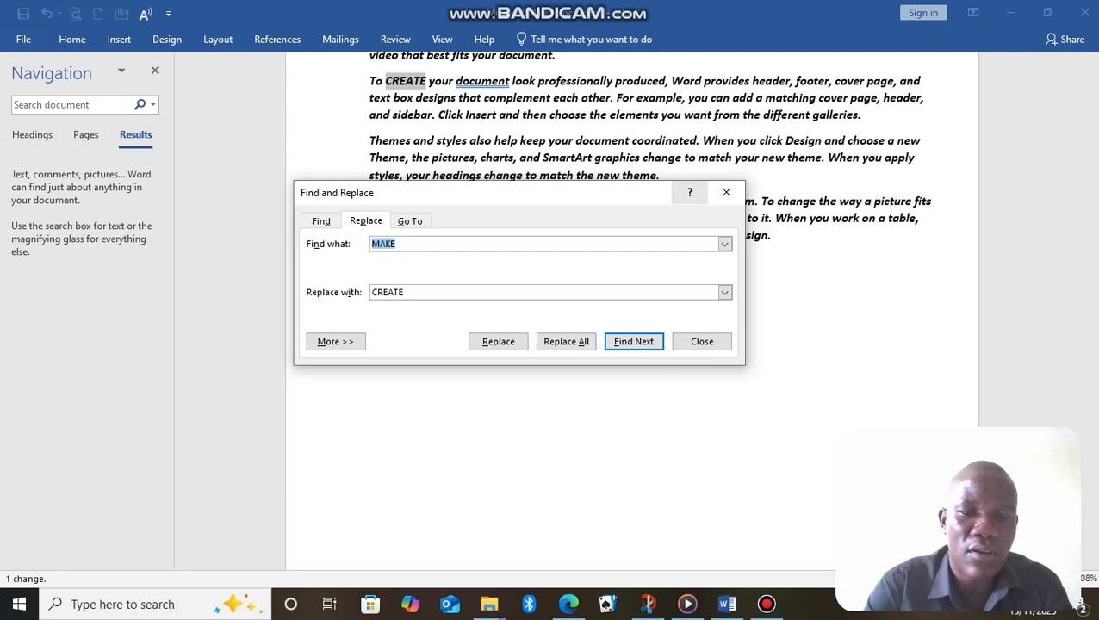
{"action": "left_click", "coordinate": [726, 192]}
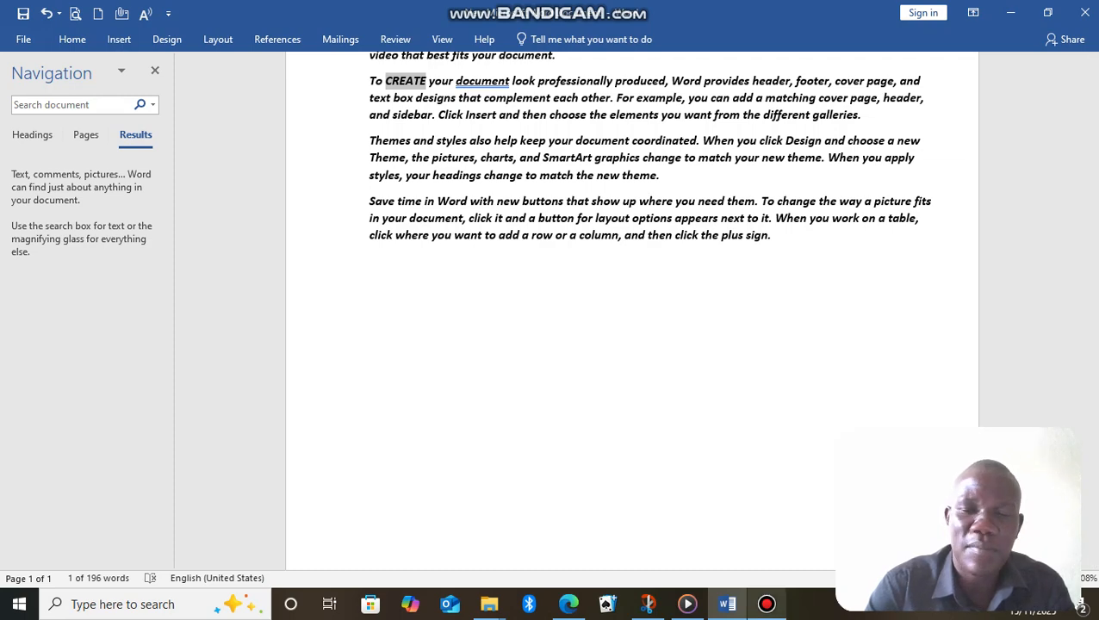
{"action": "left_click", "coordinate": [767, 605]}
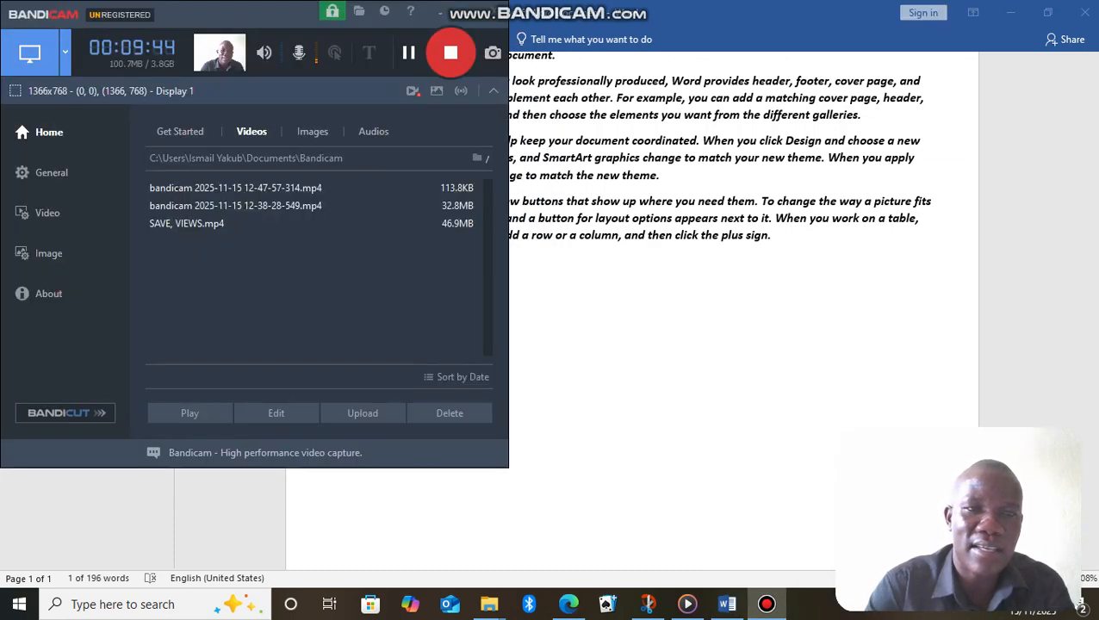